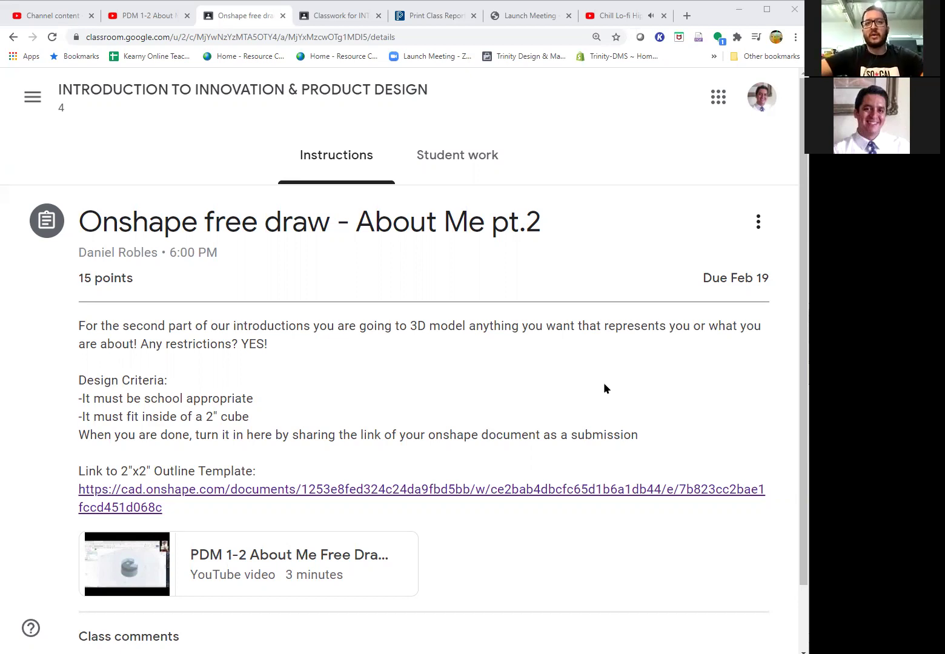
# - Open onshape.com in a new browser tab
pyautogui.scroll(-1, 360, 403)
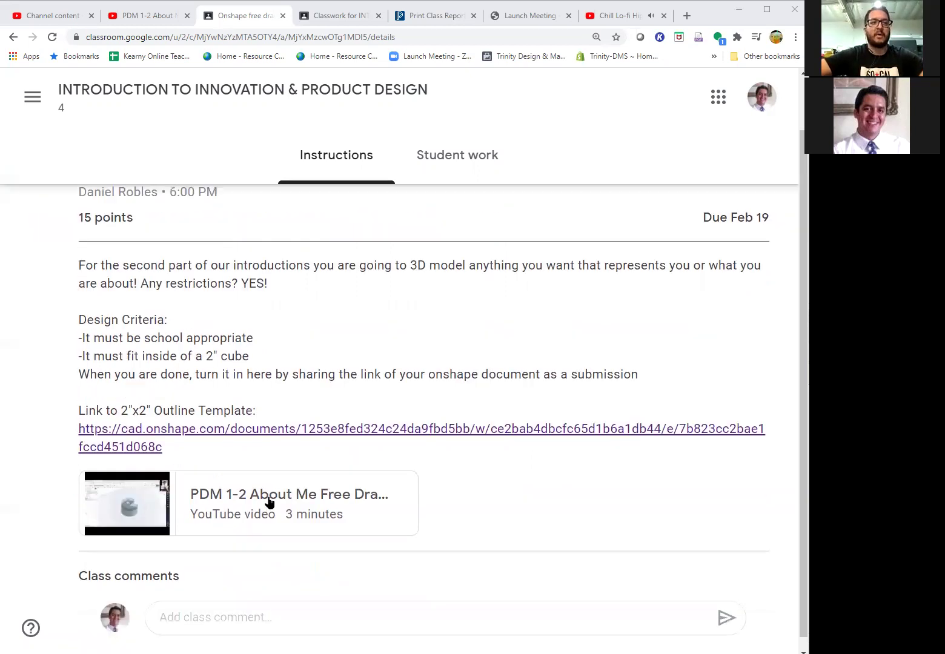
pyautogui.scroll(1, 371, 439)
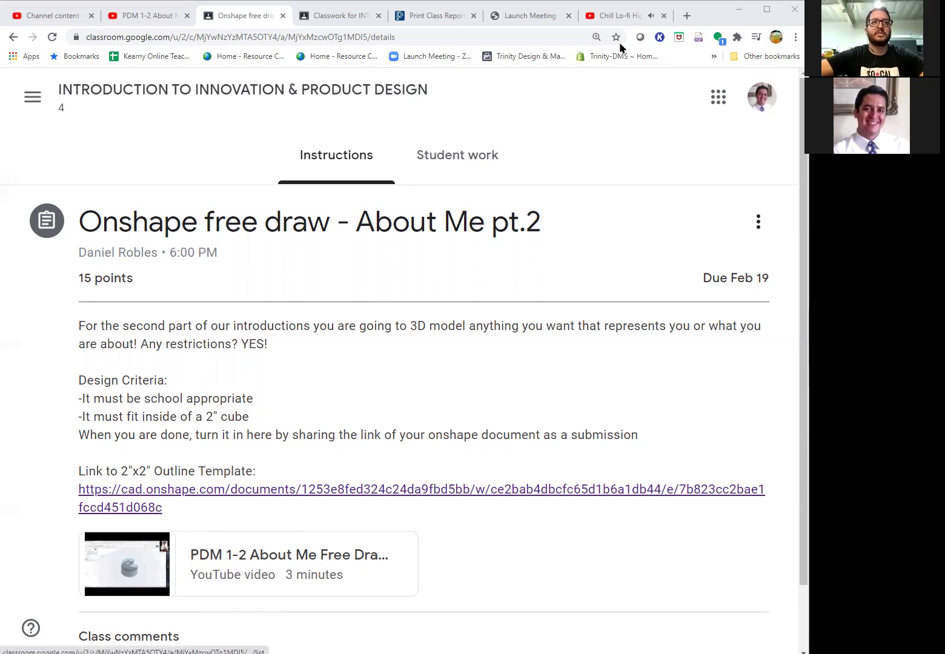
pyautogui.click(688, 18)
pyautogui.click(537, 35)
pyautogui.write('onshape')
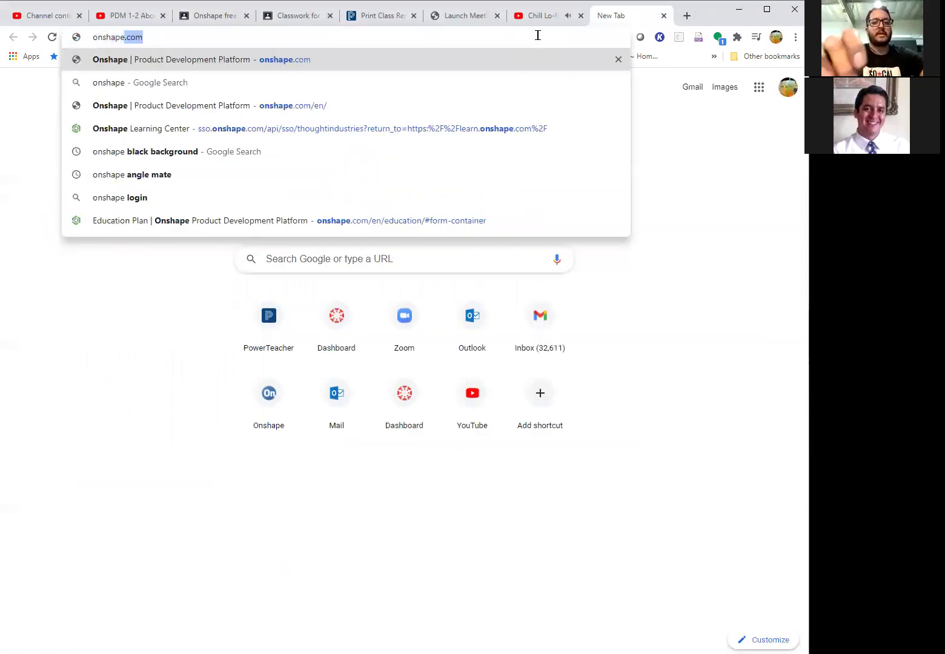
pyautogui.press('Return')
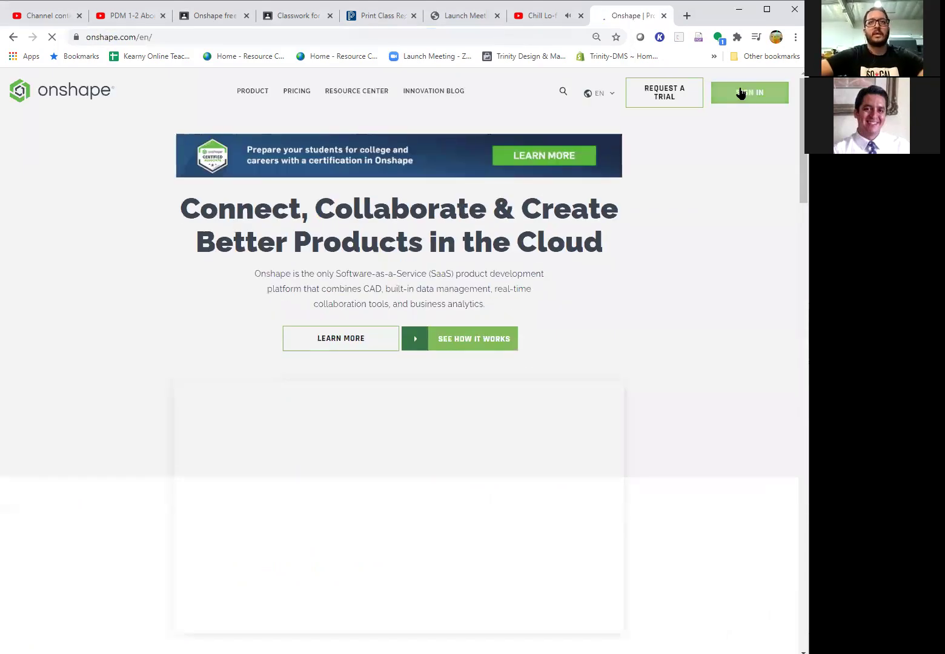
# - Go from the Onshape homepage through Sign In to the new-account signup page
pyautogui.click(744, 96)
pyautogui.click(746, 95)
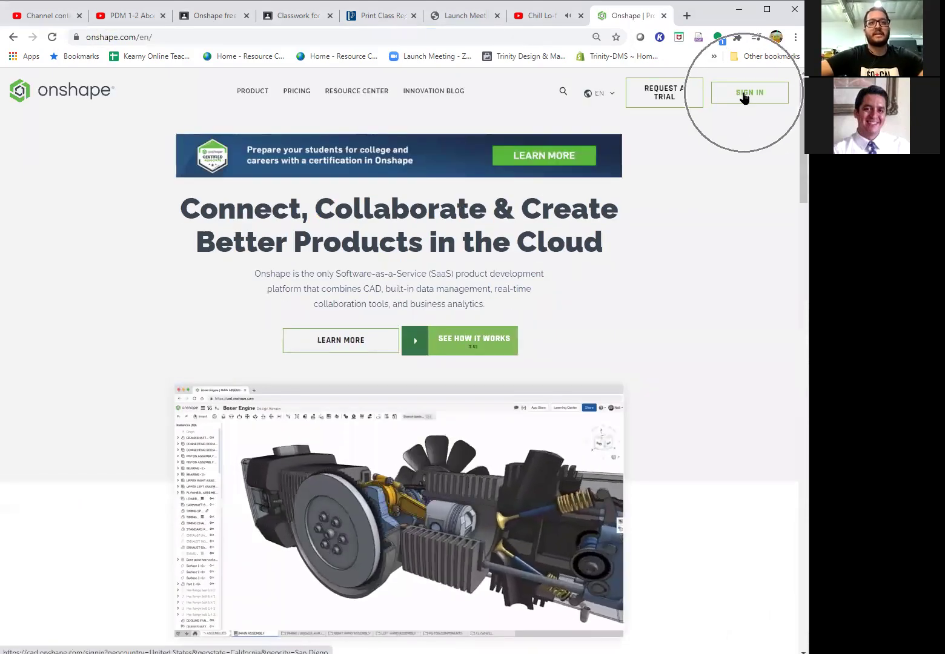
pyautogui.click(693, 92)
pyautogui.click(749, 94)
pyautogui.click(750, 95)
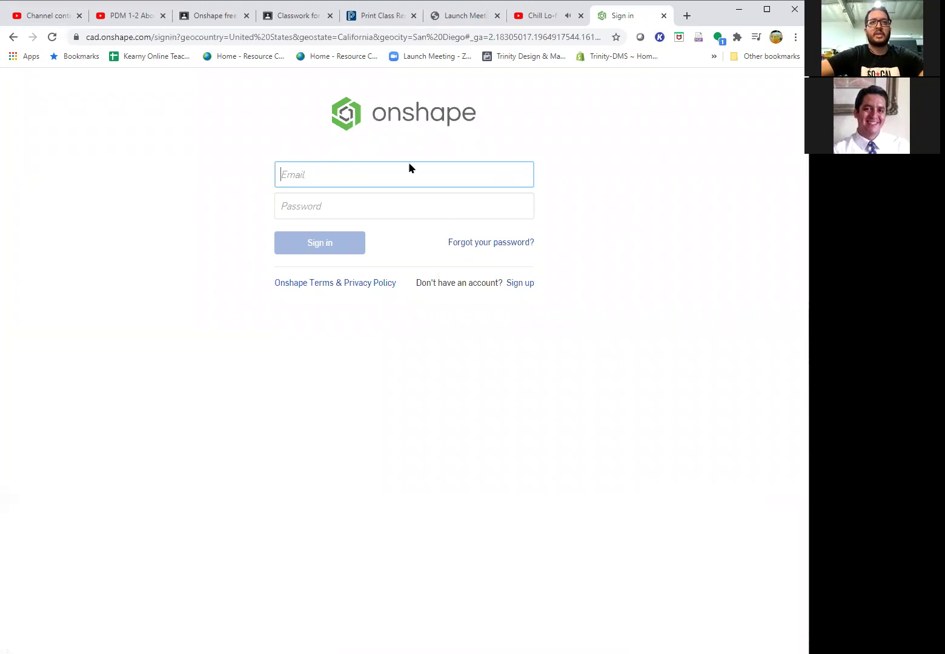
pyautogui.click(515, 283)
pyautogui.click(514, 284)
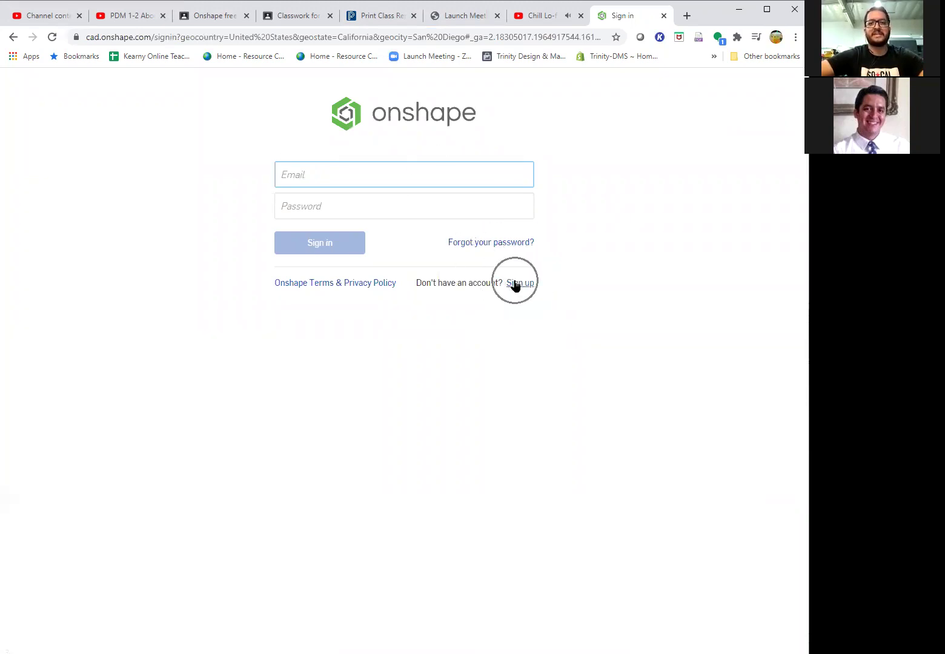
pyautogui.click(514, 283)
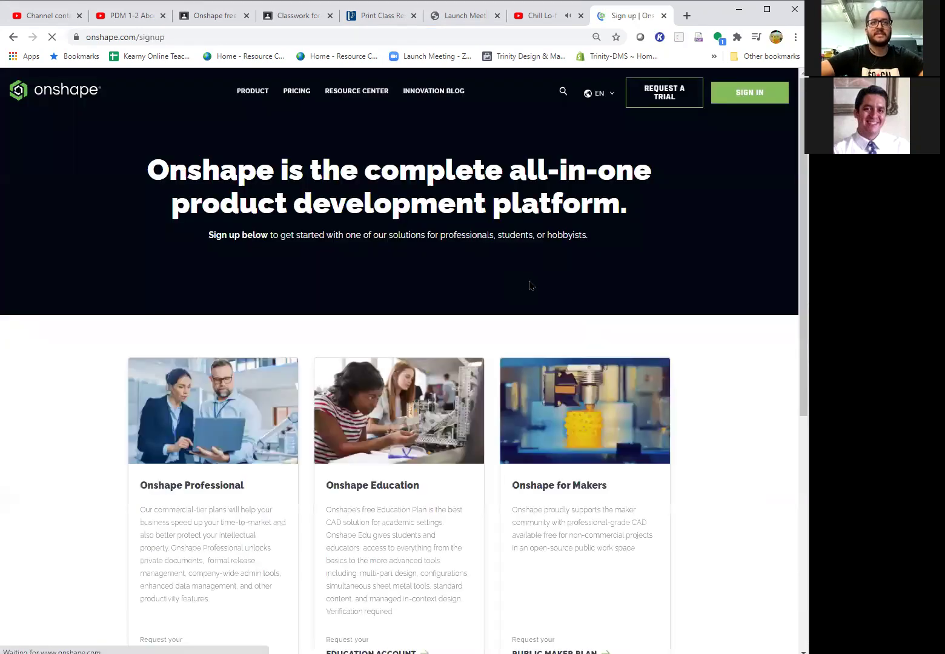
# - Choose the Onshape Education account option on the signup page
pyautogui.scroll(-1, 467, 343)
pyautogui.scroll(-3, 466, 344)
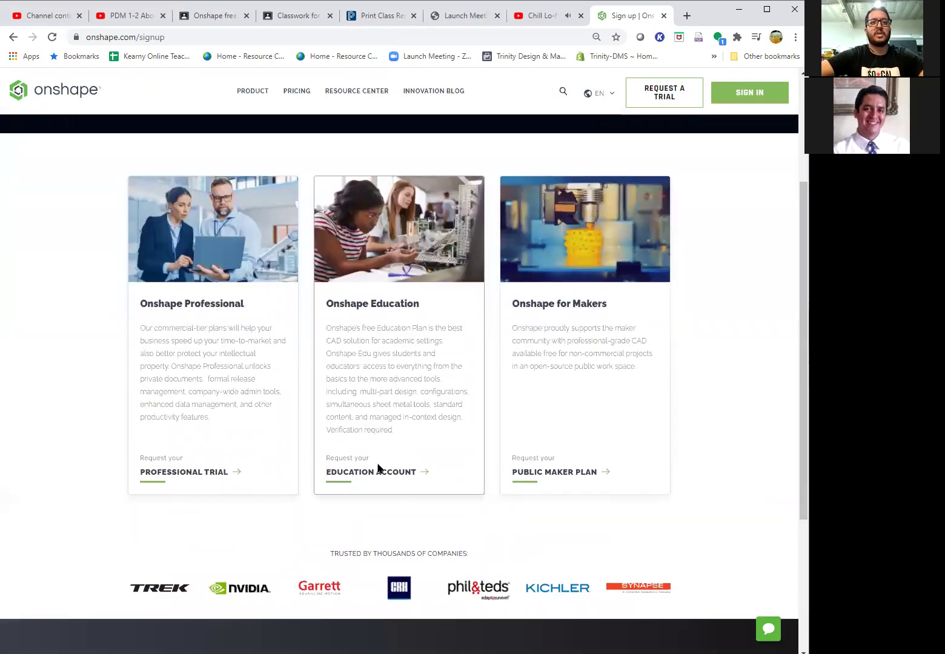
pyautogui.click(381, 479)
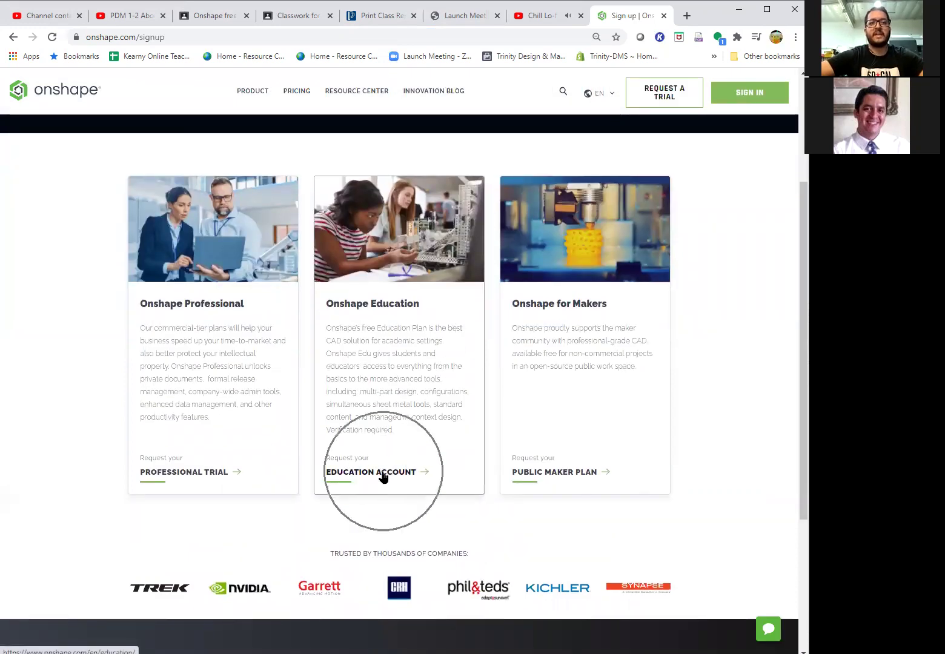
pyautogui.click(382, 479)
pyautogui.click(383, 478)
pyautogui.click(383, 478)
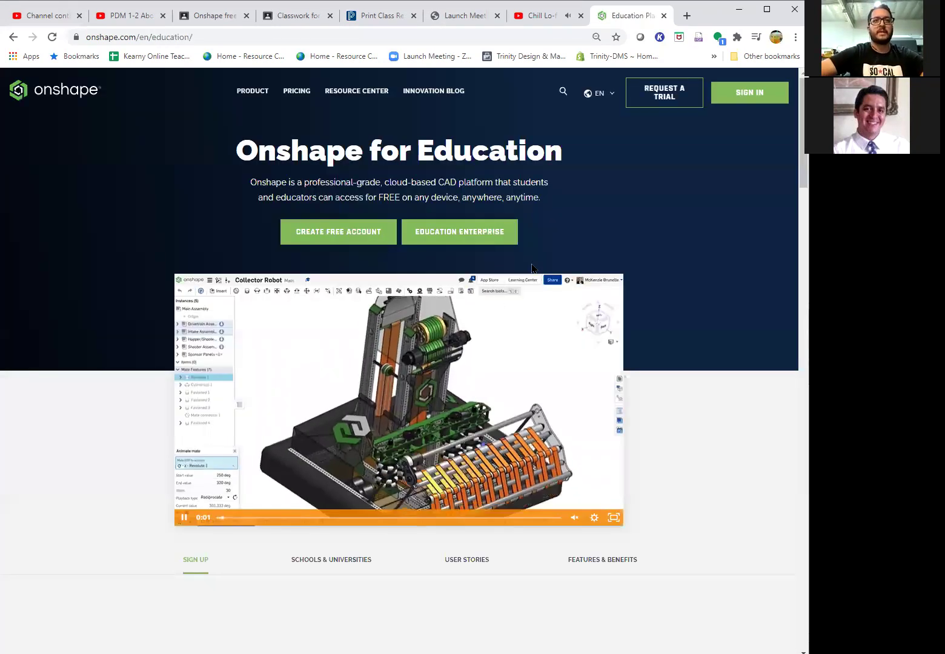
# - Open the free education account form and enter the student's first and last name
pyautogui.click(370, 244)
pyautogui.click(369, 244)
pyautogui.click(371, 245)
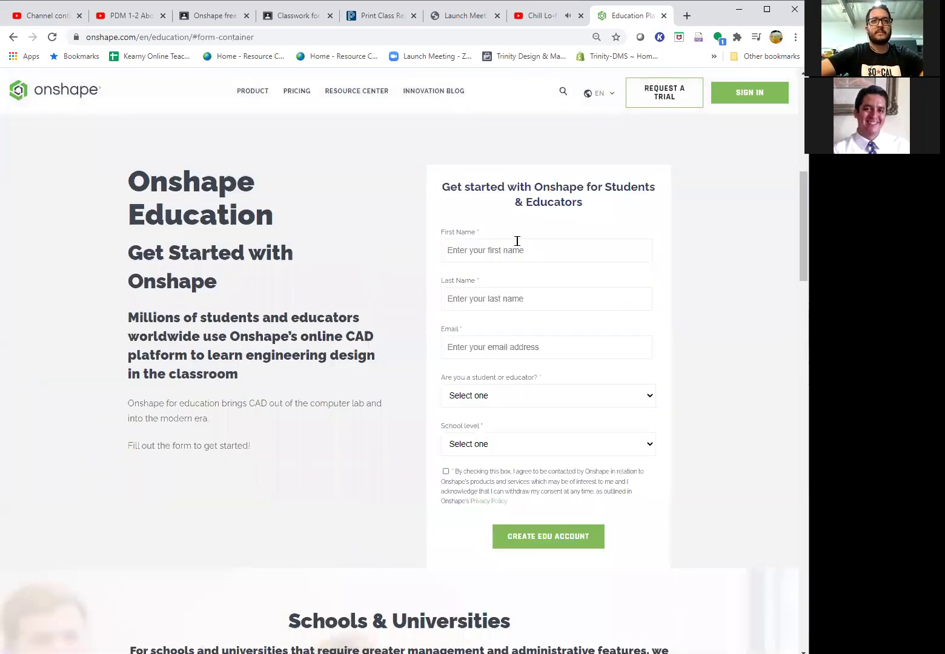
pyautogui.click(566, 252)
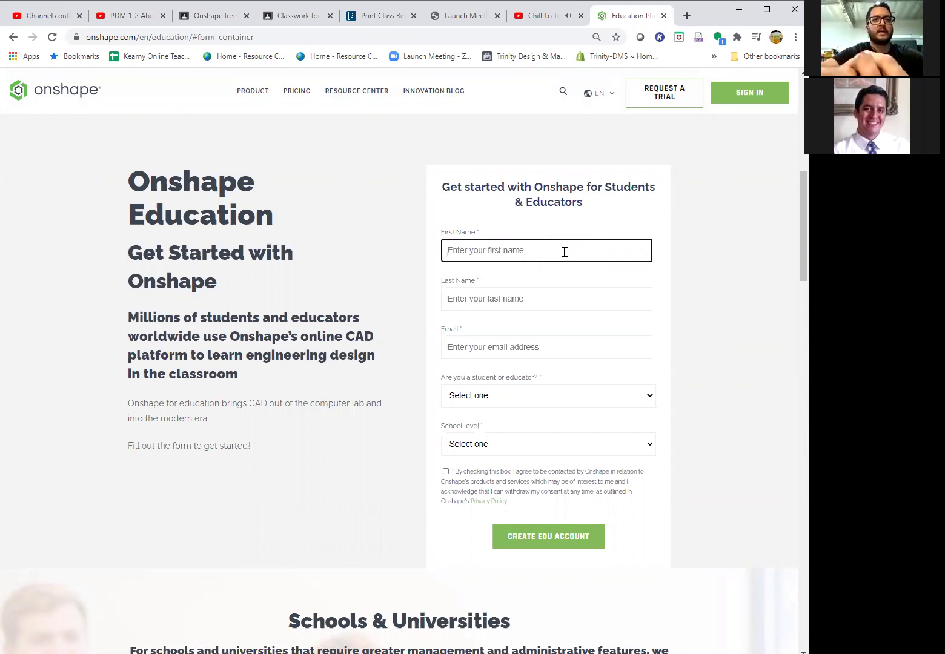
pyautogui.write('Student')
pyautogui.click(529, 292)
pyautogui.write('student')
# - Enter the student's e-mail address in the Email field
pyautogui.click(532, 347)
pyautogui.write('b')
pyautogui.press('BackSpace')
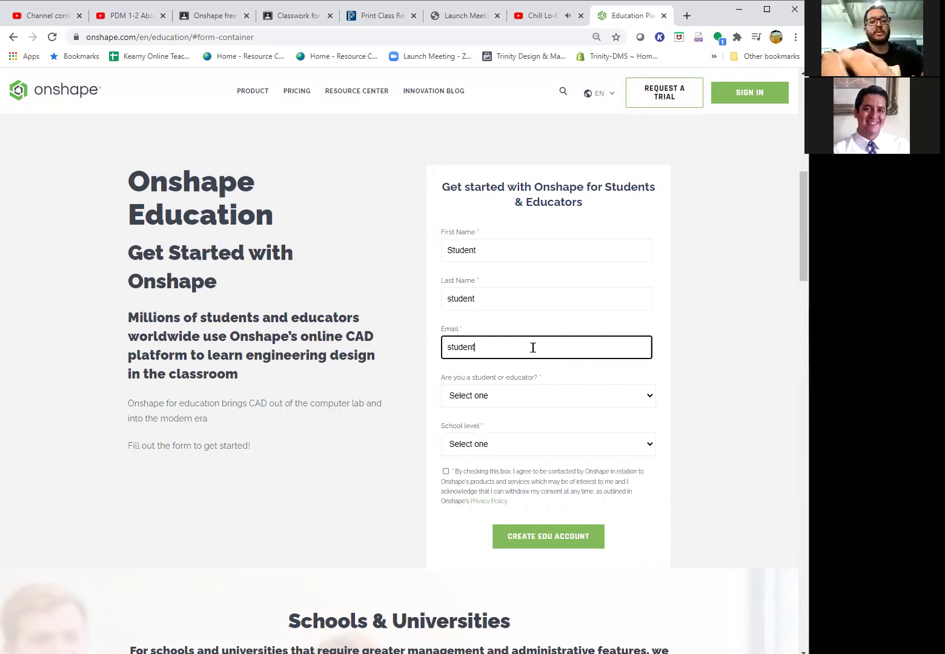
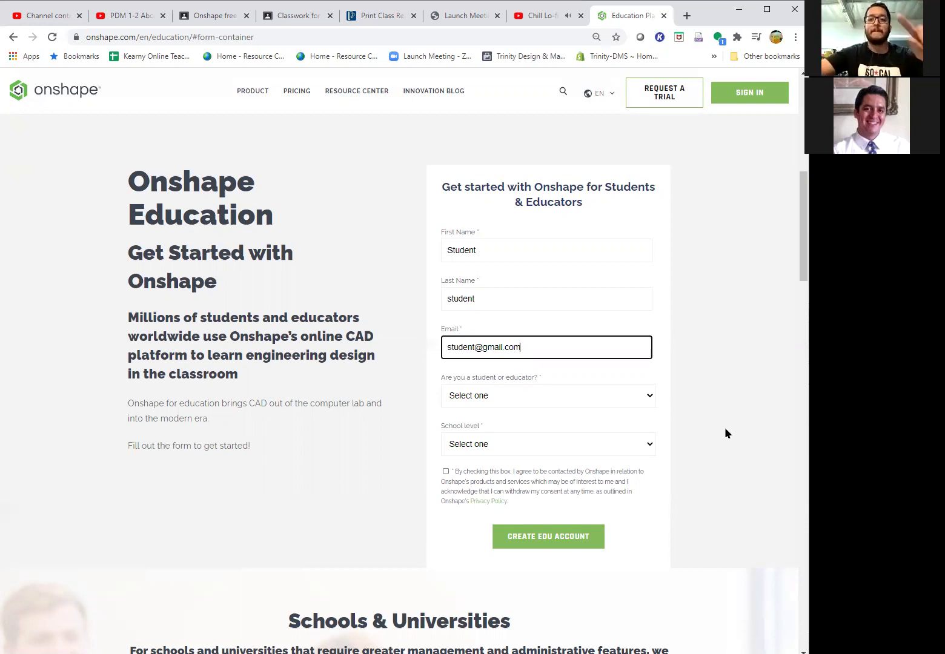
# - Set the role to Student and school level to Grade School (K-12), and tick the consent checkbox
pyautogui.click(514, 396)
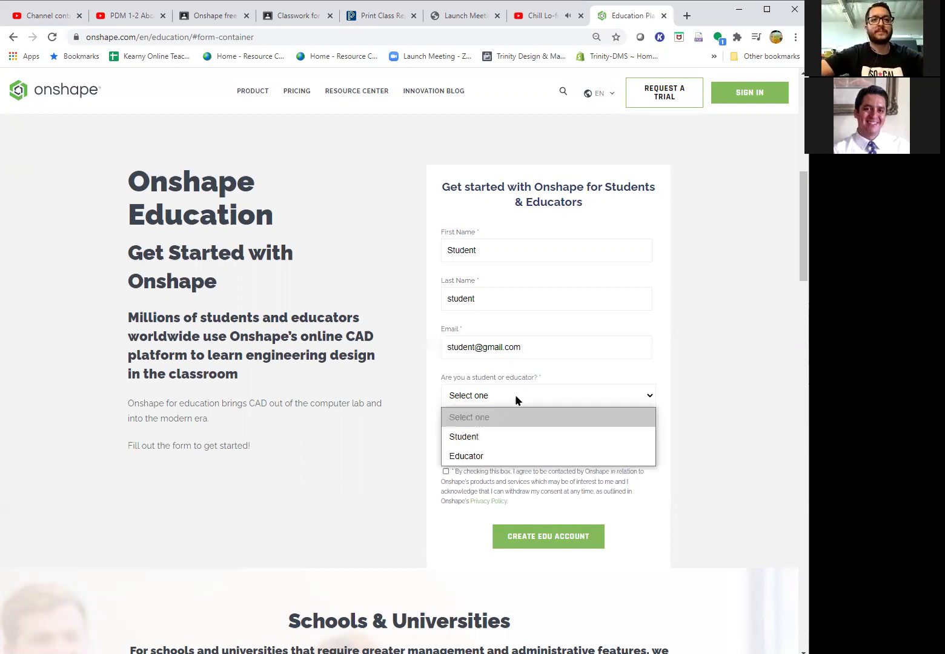
pyautogui.click(506, 437)
pyautogui.click(508, 447)
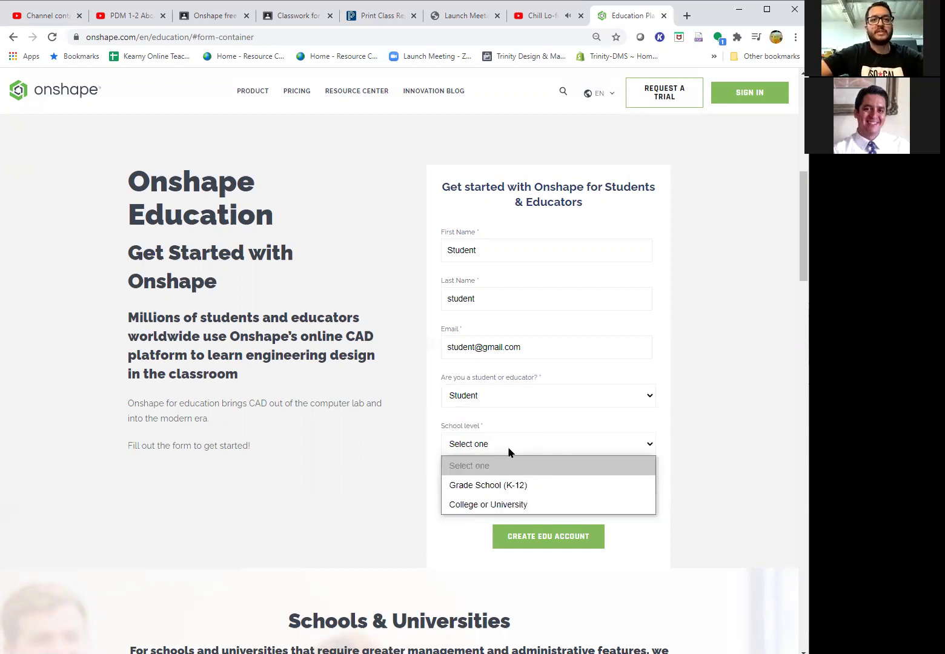
pyautogui.click(522, 487)
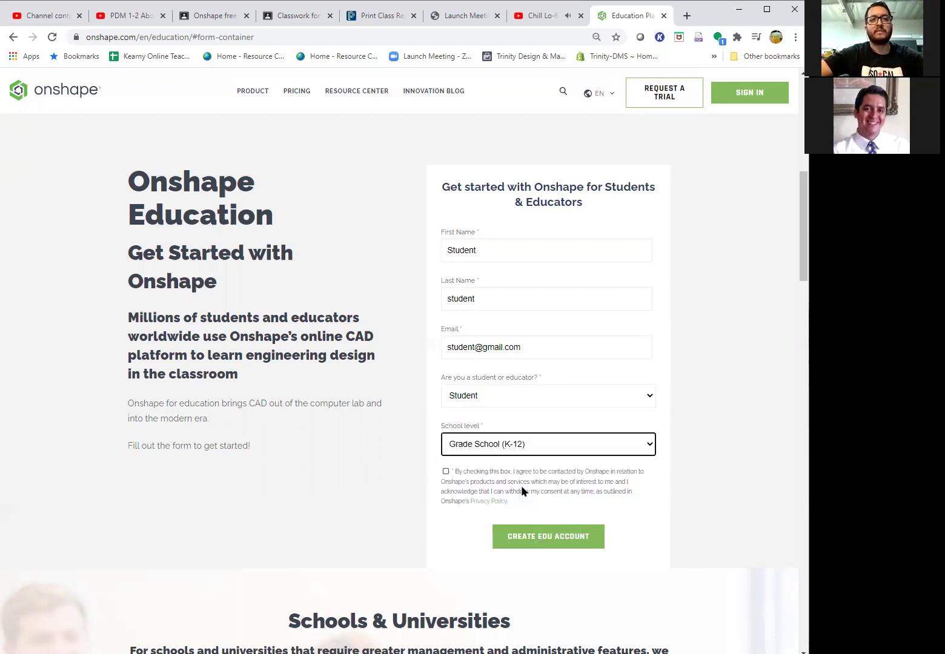
pyautogui.click(448, 472)
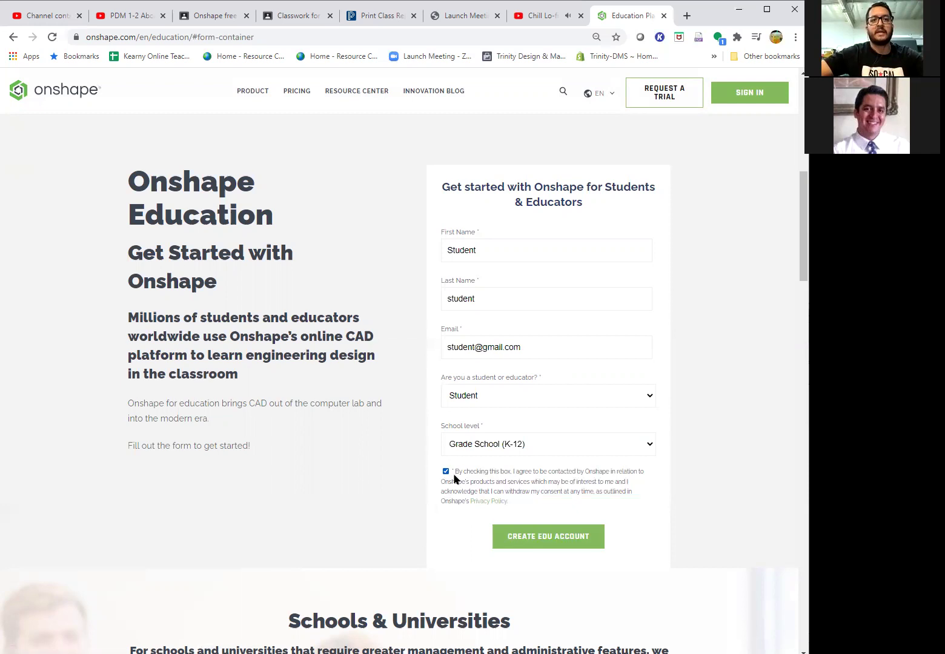
# - Submit the form, then after the e-mail error go back and reload onshape.com
pyautogui.click(564, 533)
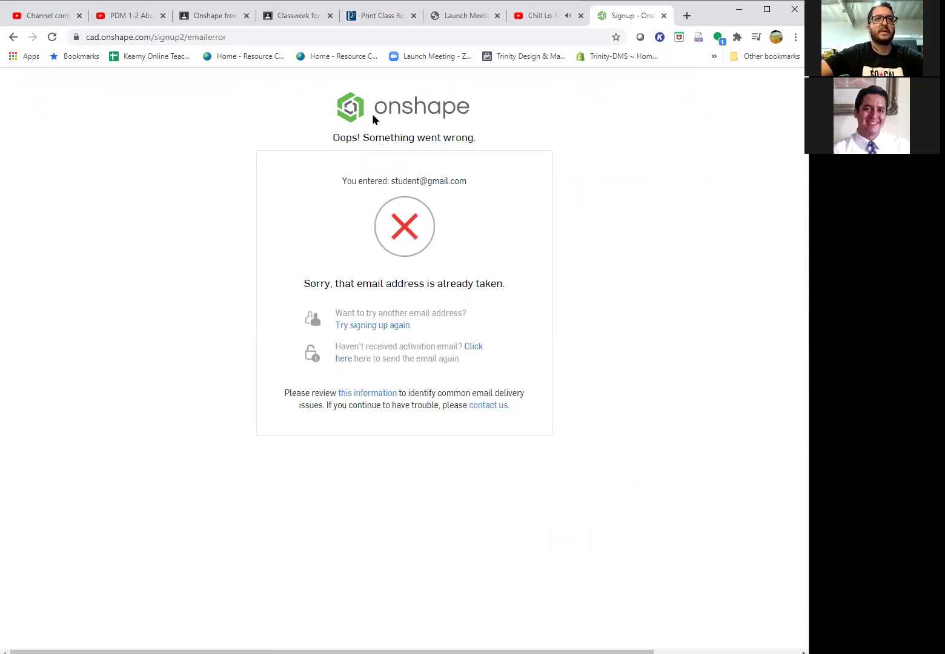
pyautogui.click(13, 37)
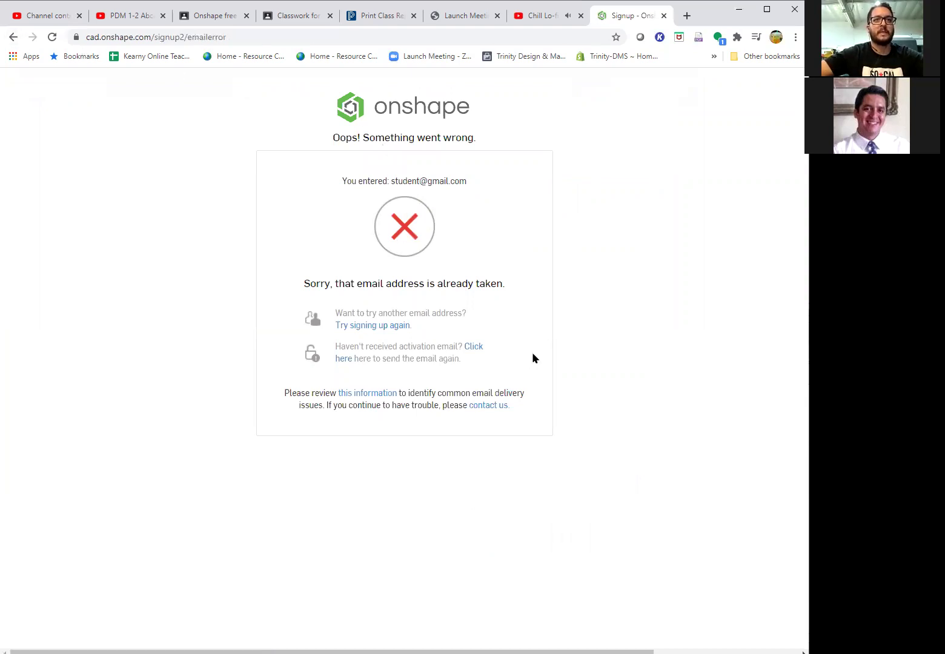
pyautogui.click(12, 38)
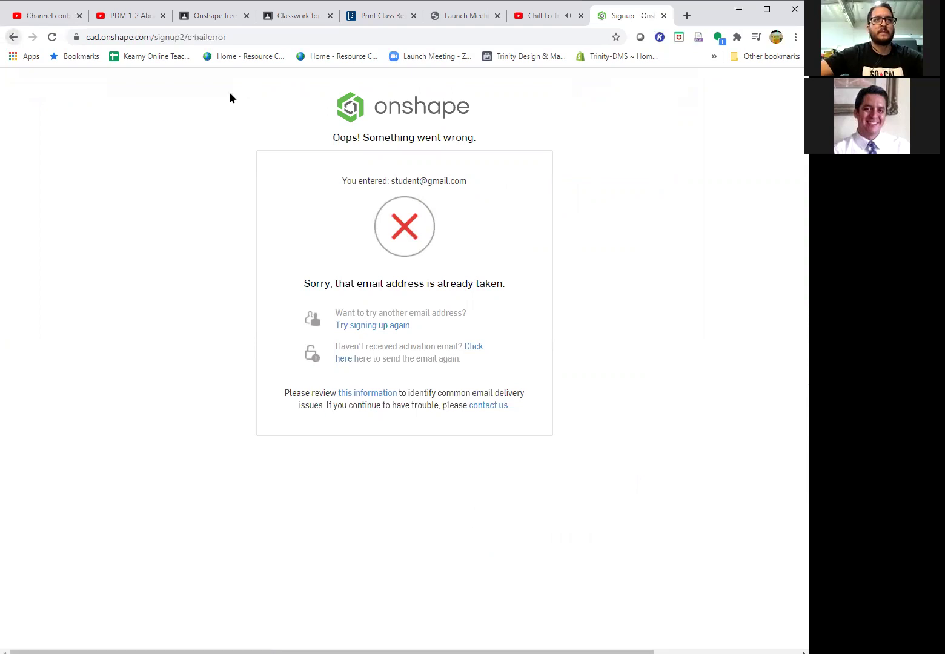
pyautogui.click(241, 34)
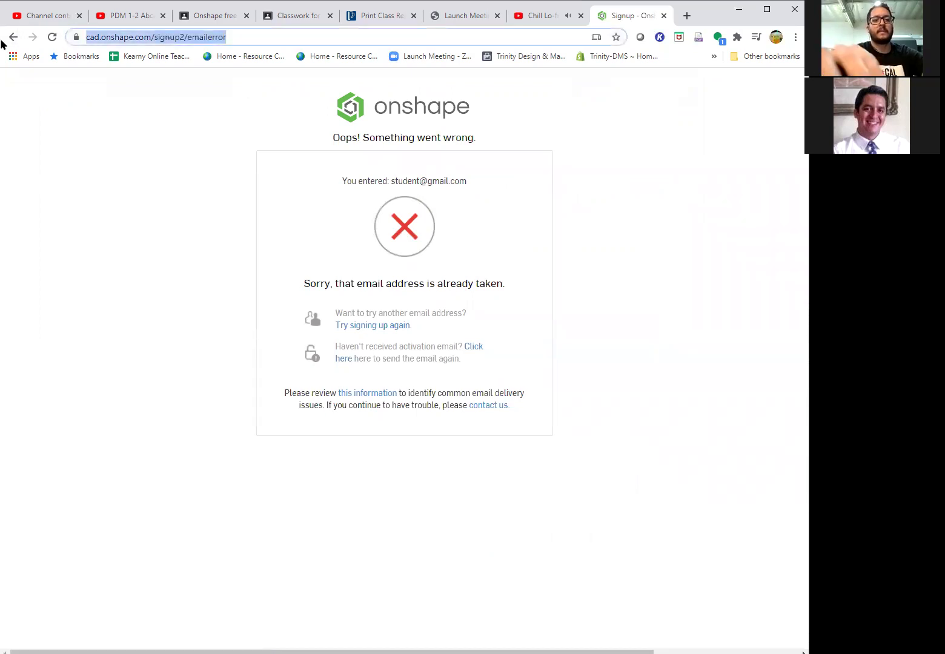
pyautogui.write('onsha')
pyautogui.press('Return')
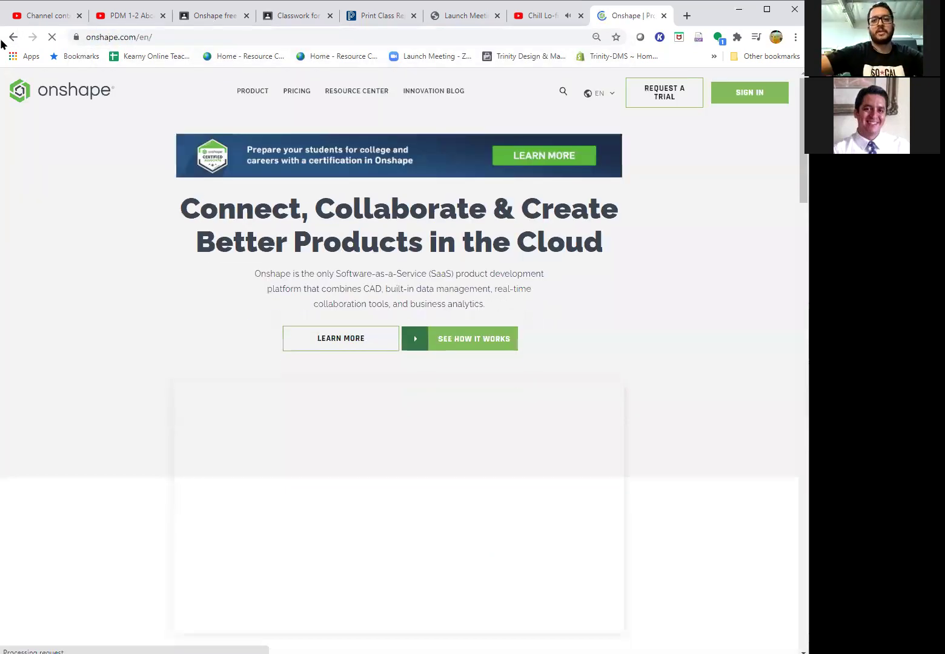
# - Go through Sign In, Sign up and Education Account to a blank Create Free Account form
pyautogui.click(749, 97)
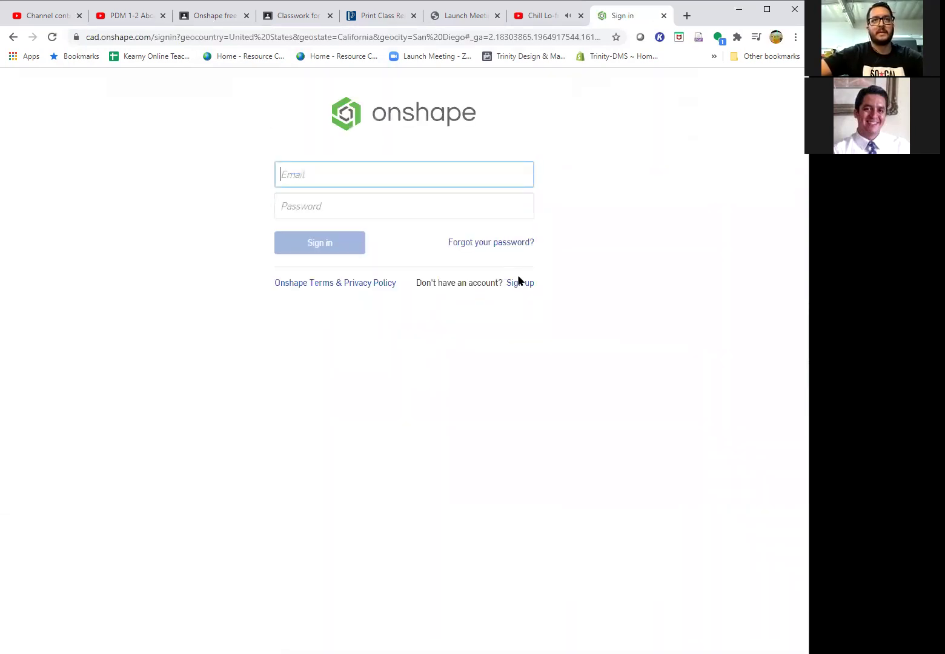
pyautogui.click(521, 285)
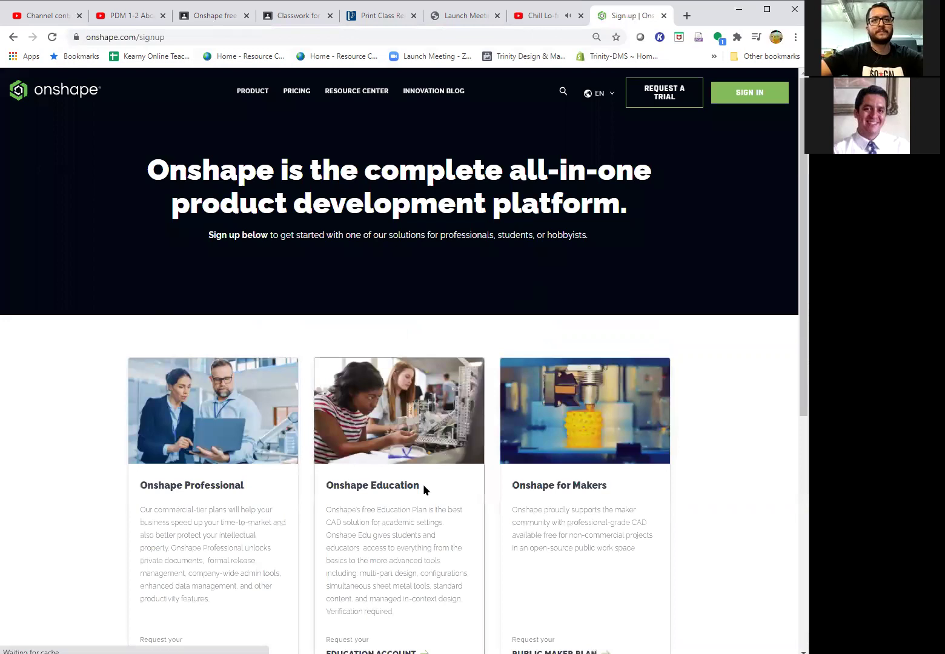
pyautogui.scroll(-4, 423, 485)
pyautogui.click(388, 414)
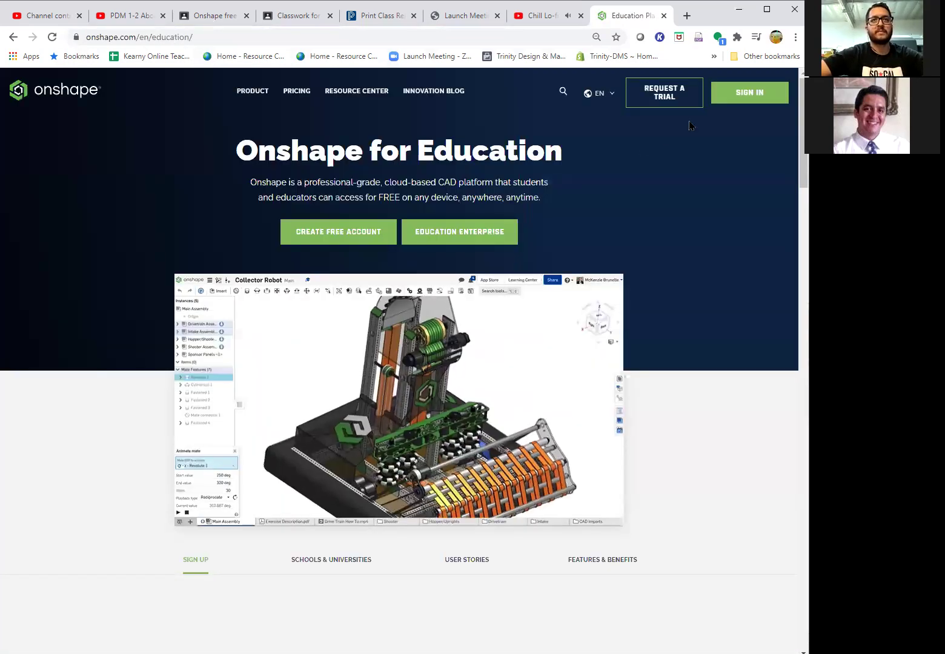
pyautogui.click(341, 232)
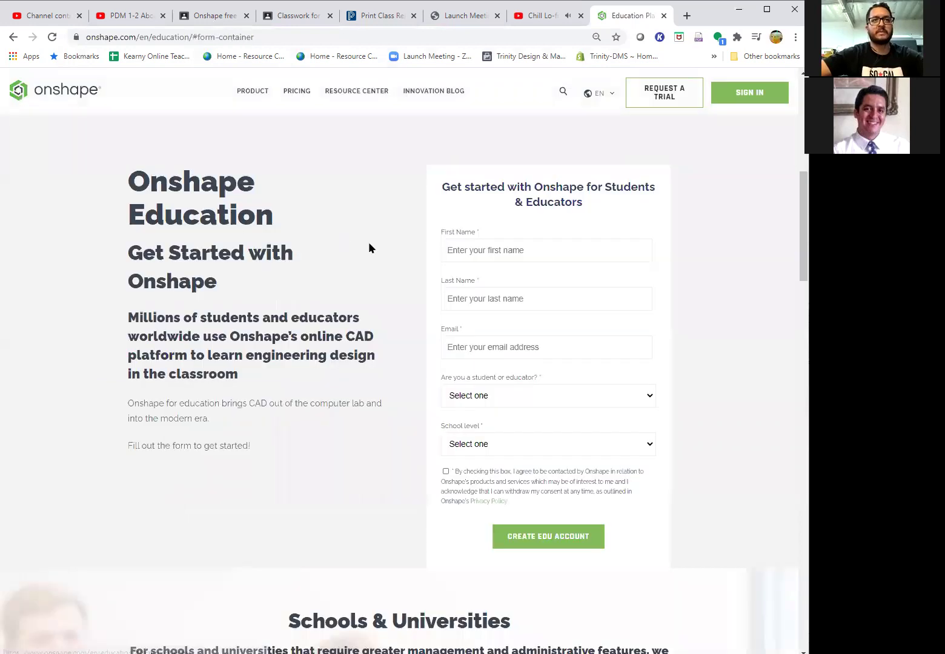
pyautogui.click(480, 248)
# - Fill in the student's first name, last name and a new e-mail address
pyautogui.write('s')
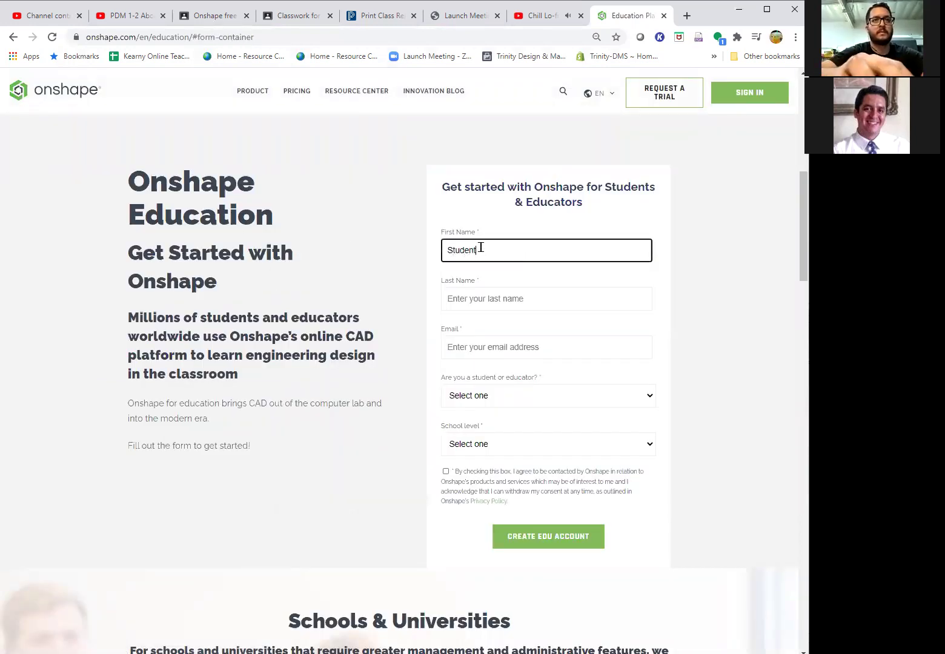
pyautogui.press('Tab')
pyautogui.write('Fakestudent')
pyautogui.click(513, 344)
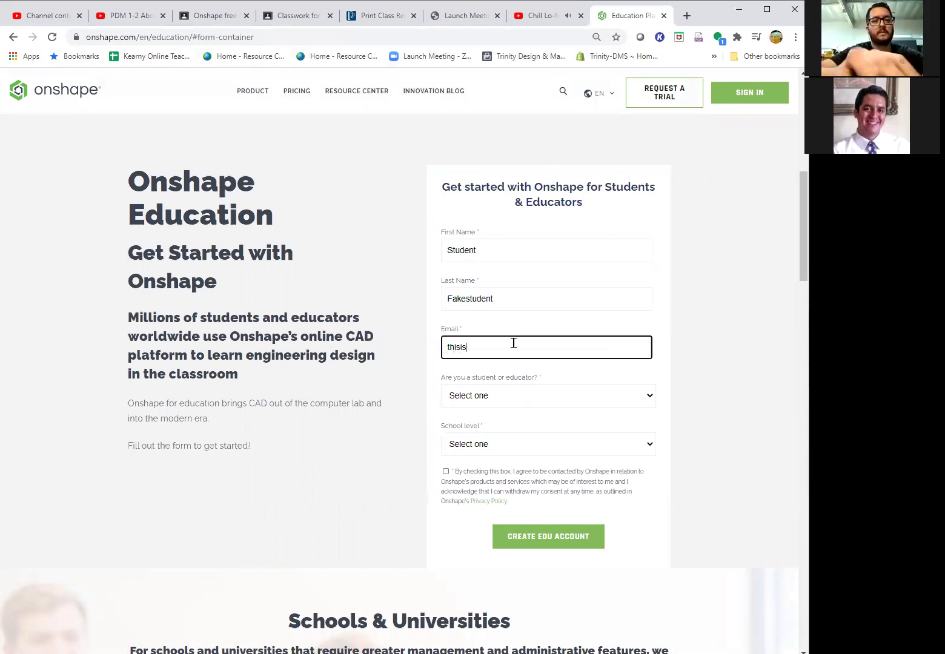
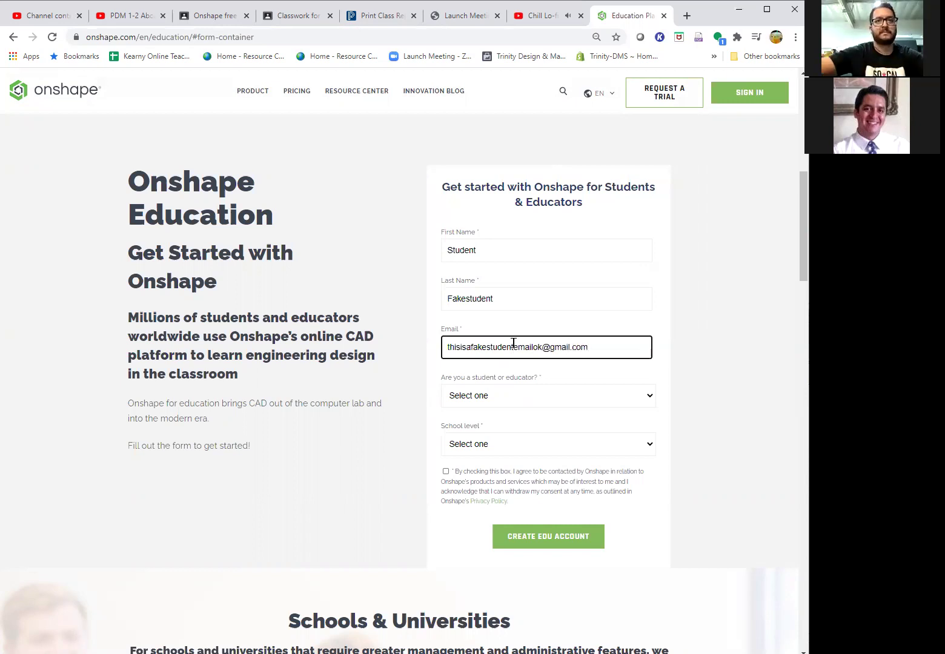
# - Choose Student and Grade School (K-12), tick consent, and create the EDU account
pyautogui.click(532, 400)
pyautogui.click(525, 440)
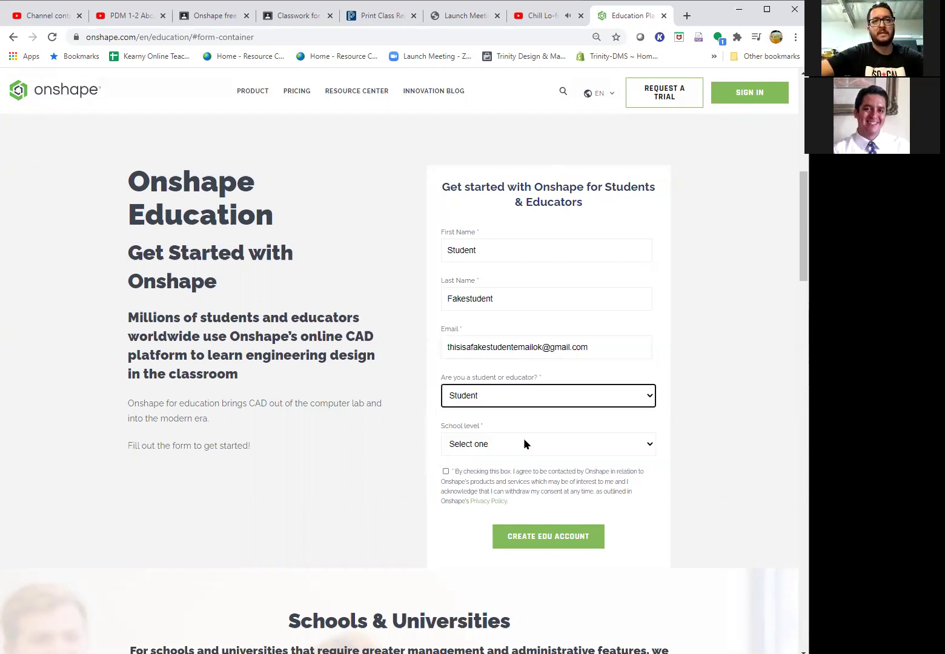
pyautogui.click(473, 444)
pyautogui.click(502, 484)
pyautogui.click(446, 471)
pyautogui.click(542, 537)
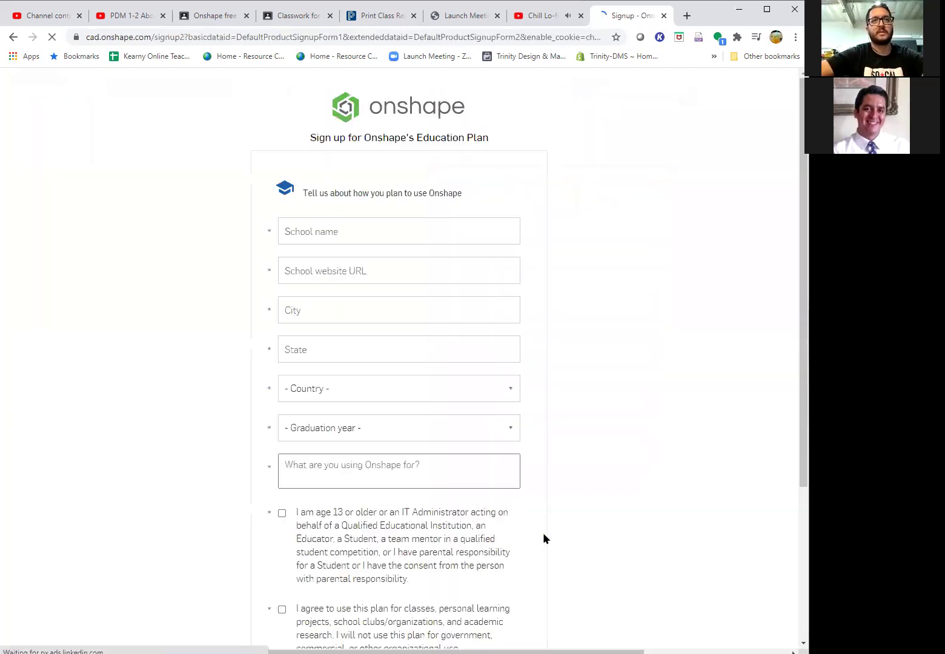
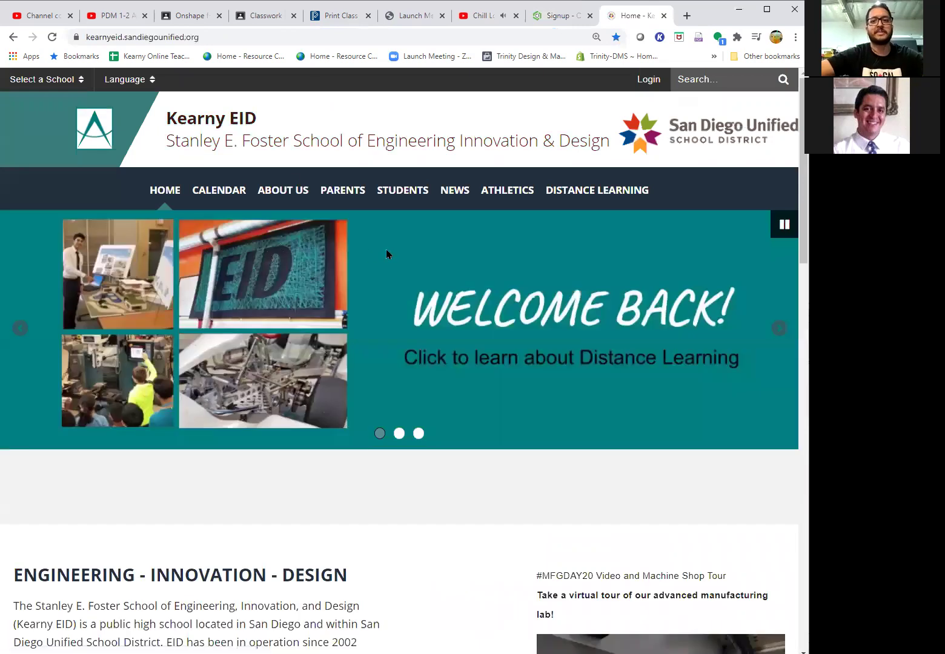
pyautogui.click(126, 36)
pyautogui.hotkey('ctrl', 'c')
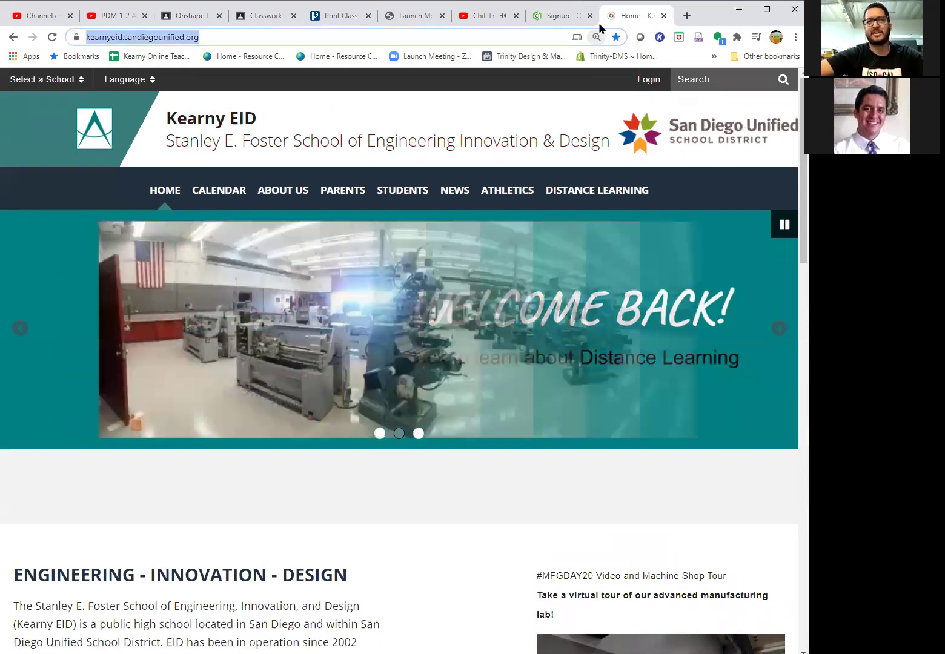
pyautogui.click(554, 16)
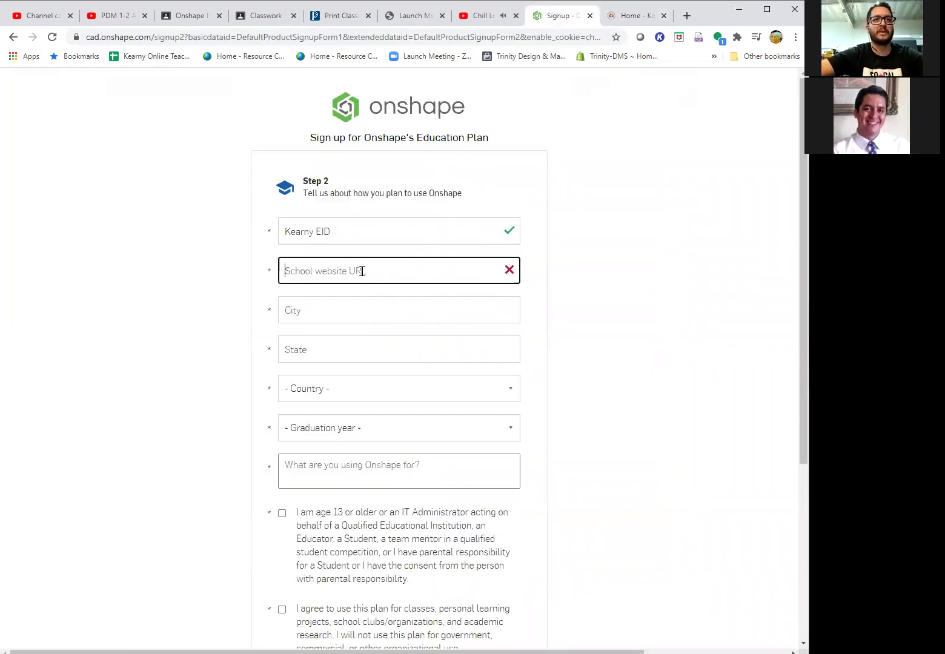
pyautogui.hotkey('ctrl', 'v')
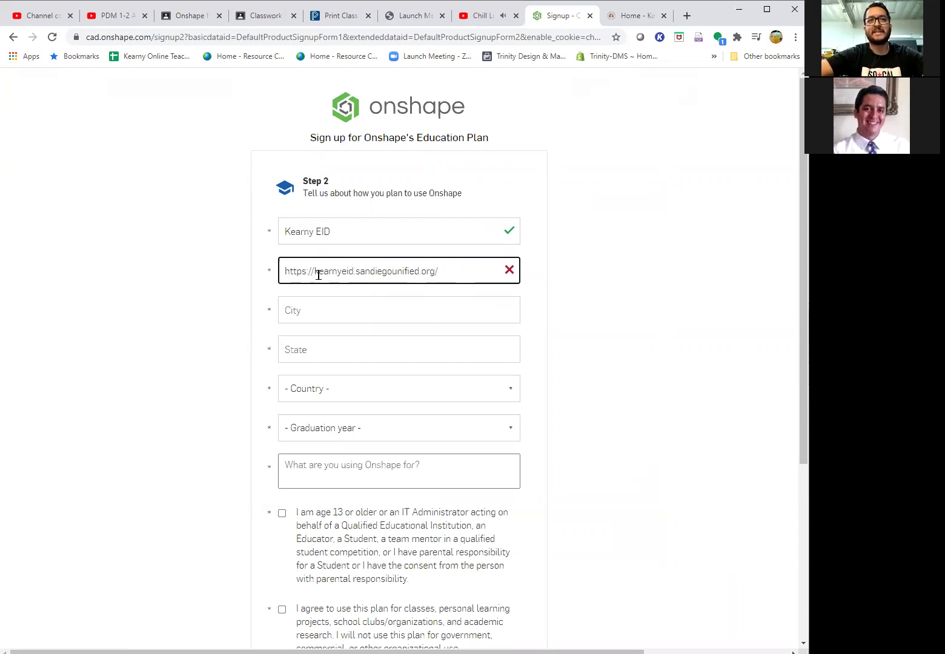
pyautogui.click(307, 274)
pyautogui.moveTo(314, 274); pyautogui.dragTo(245, 276)
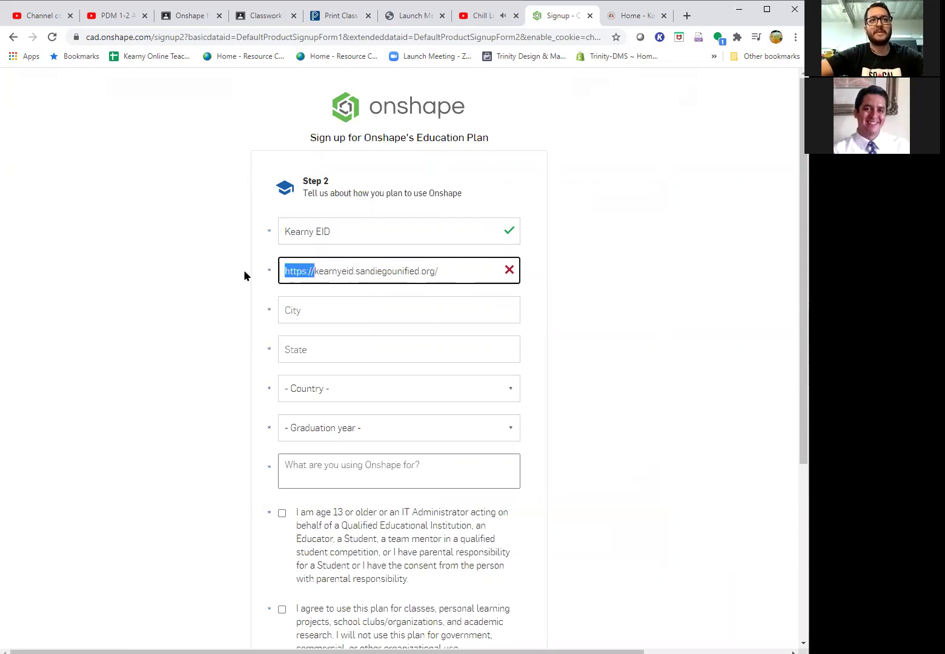
pyautogui.press('BackSpace')
pyautogui.click(426, 267)
pyautogui.write('\\')
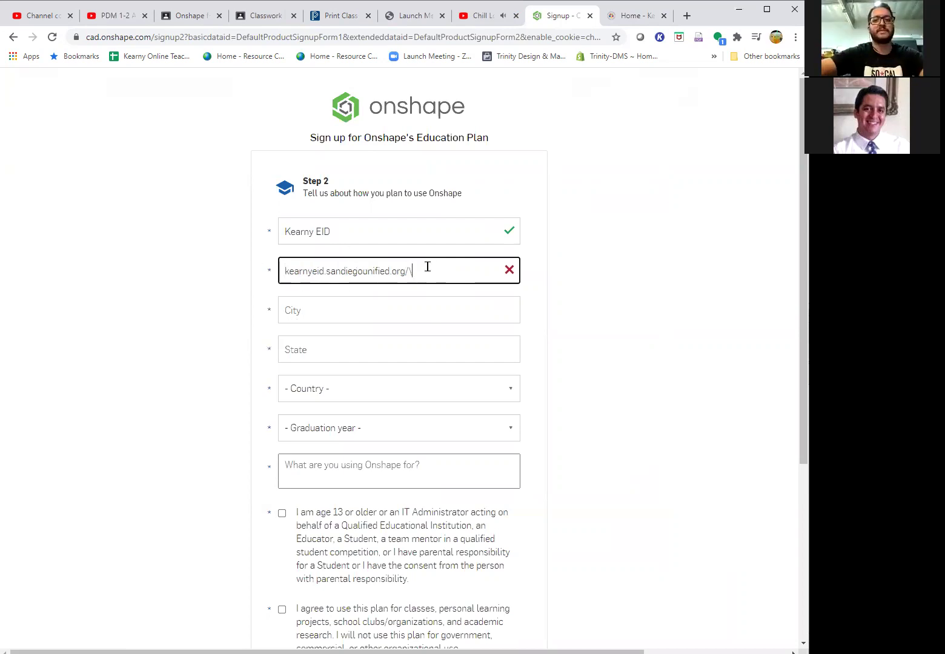
pyautogui.press('BackSpace')
pyautogui.press('BackSpace')
# - Enter San Diego as the city and CA as the state, then find the U entries in the country list
pyautogui.click(414, 315)
pyautogui.write('San Diego')
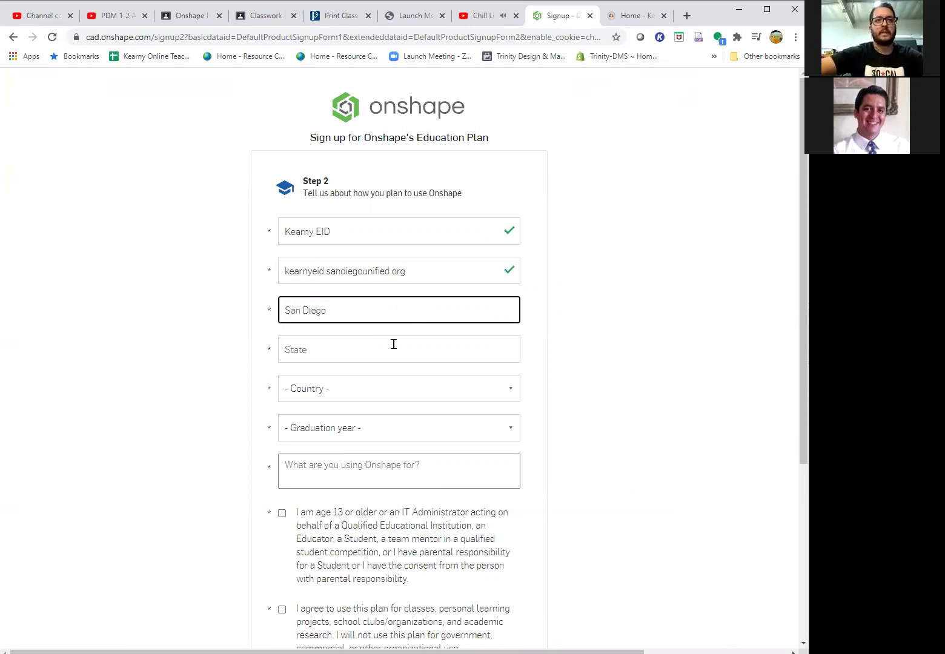
pyautogui.click(394, 347)
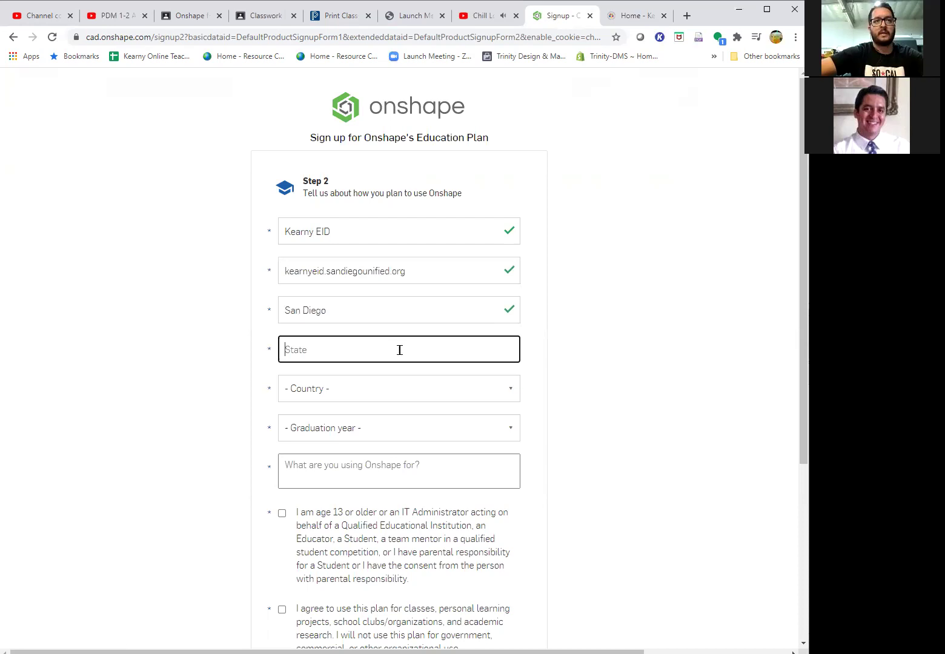
pyautogui.write('CA')
pyautogui.click(393, 391)
pyautogui.press('u')
pyautogui.scroll(-3, 390, 339)
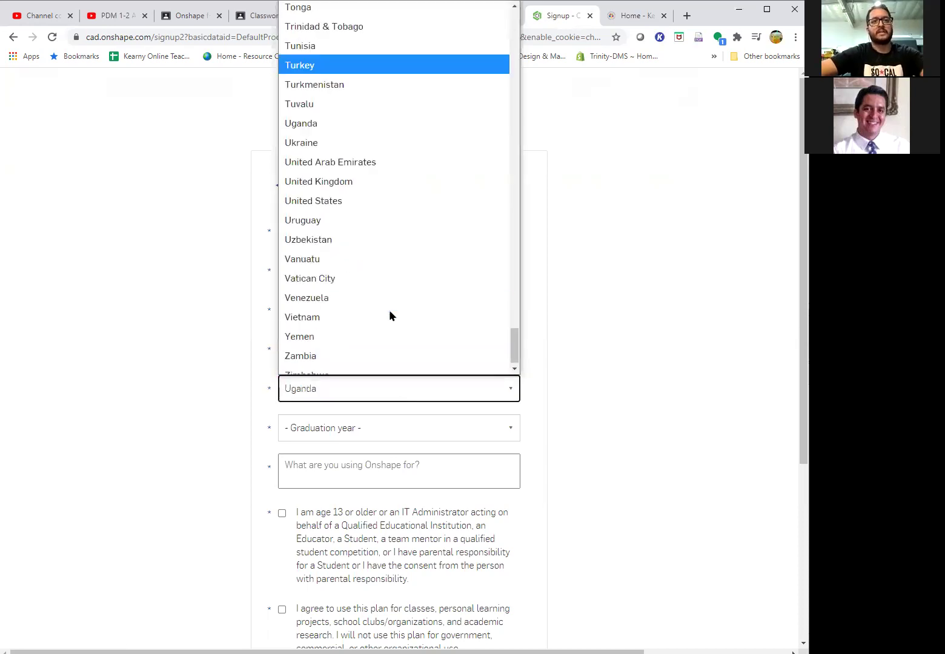
# - Choose United States as the country and 2024 as the graduation year
pyautogui.click(391, 201)
pyautogui.click(390, 429)
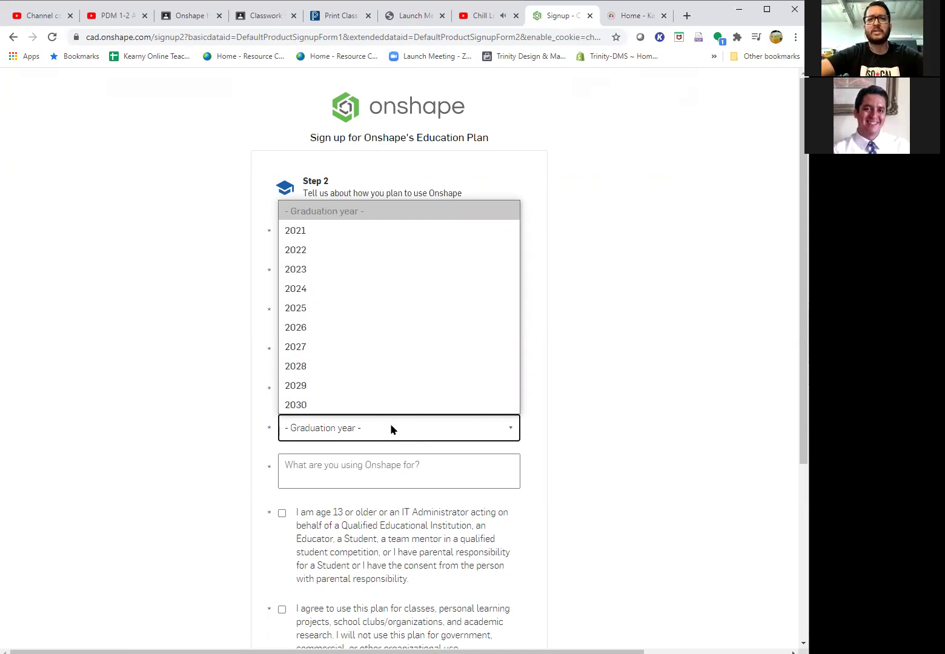
pyautogui.click(368, 289)
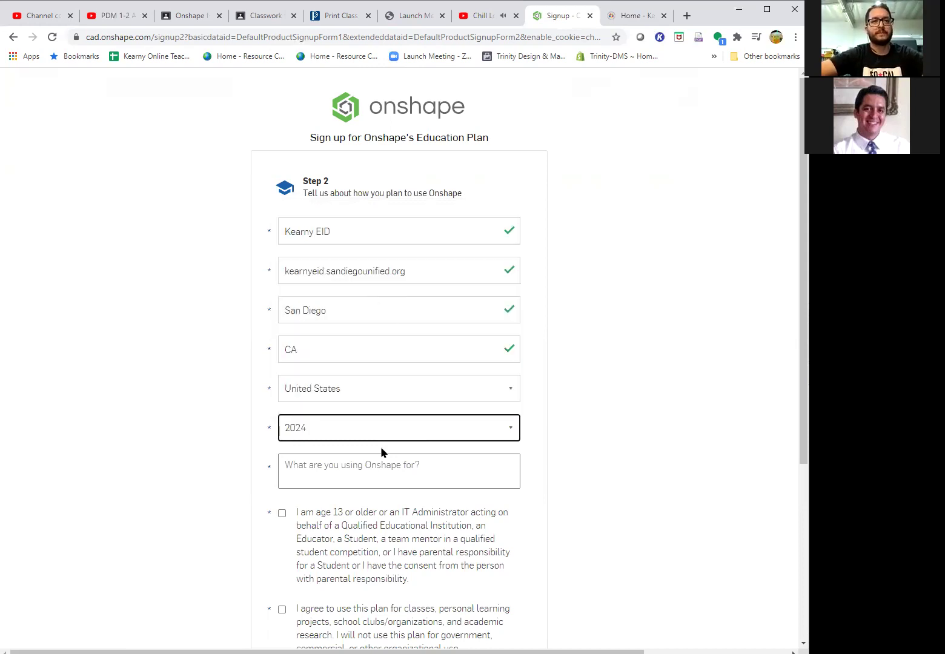
# - Enter 'Class' as what Onshape will be used for
pyautogui.click(380, 471)
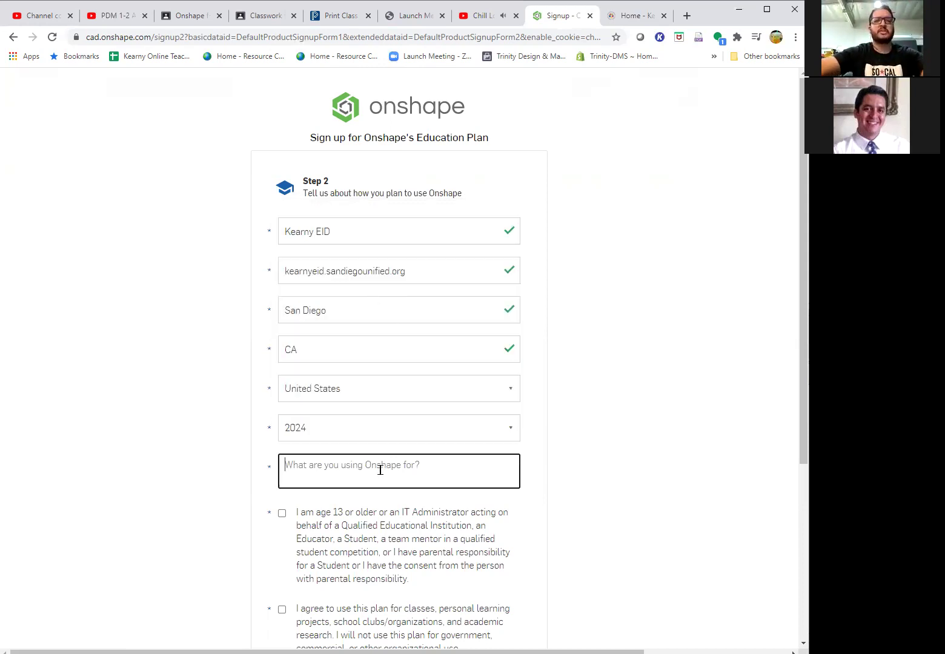
pyautogui.write('Class')
pyautogui.scroll(-1, 392, 469)
pyautogui.scroll(-3, 392, 470)
# - Tick the eligibility, education-only use, and Terms of Use/Privacy Policy agreement checkboxes
pyautogui.click(283, 331)
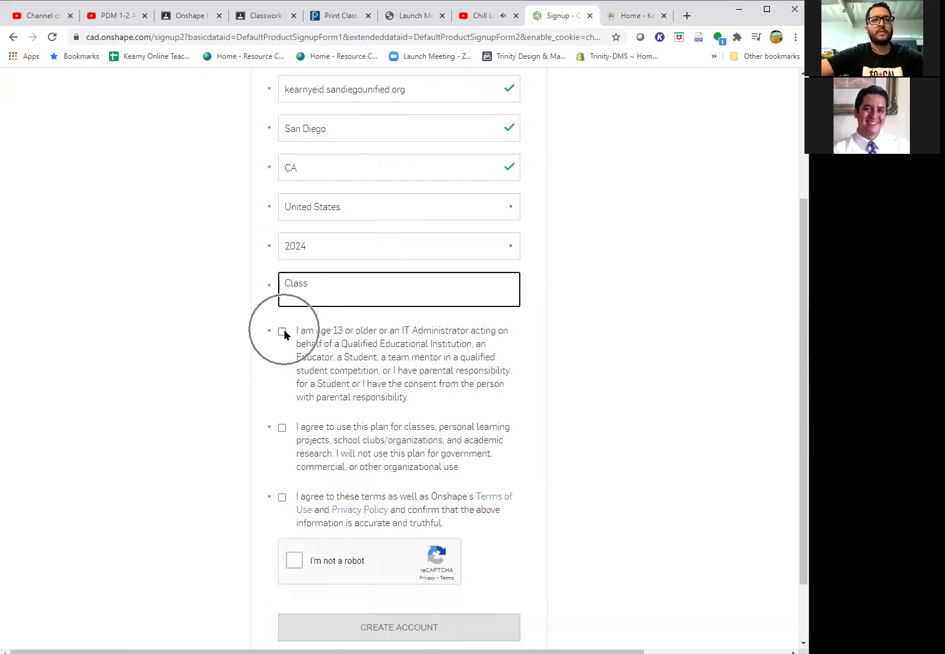
pyautogui.click(282, 428)
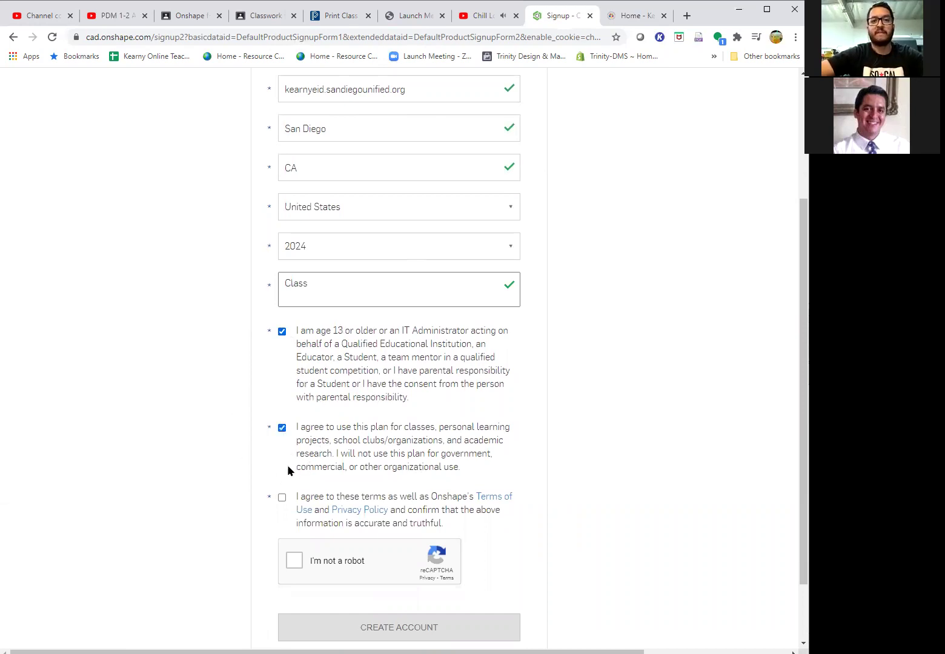
pyautogui.click(281, 496)
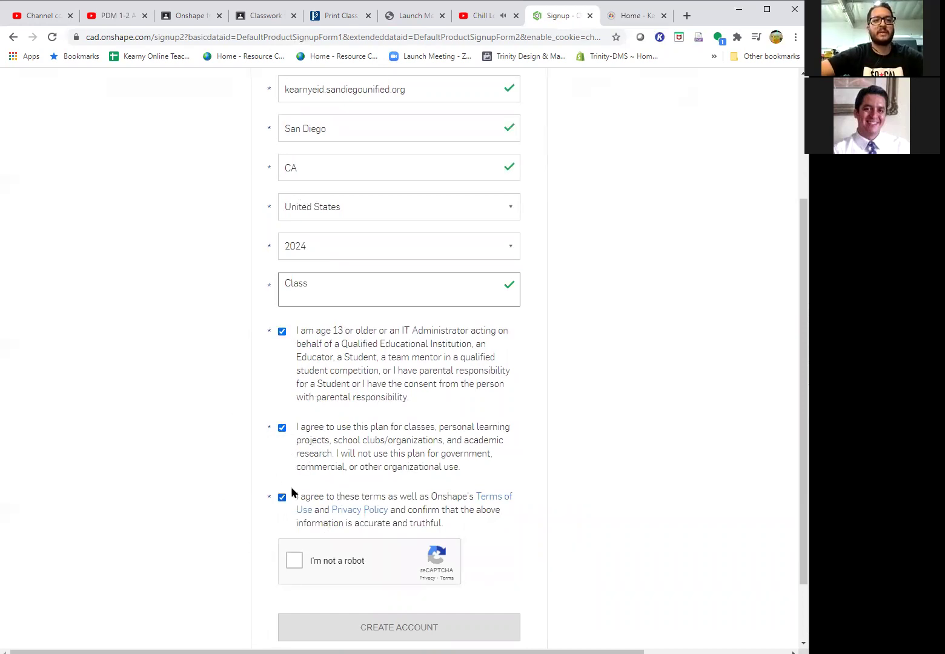
pyautogui.scroll(-2, 291, 487)
# - Pass the 'I'm not a robot' check and submit with Create Account
pyautogui.click(294, 483)
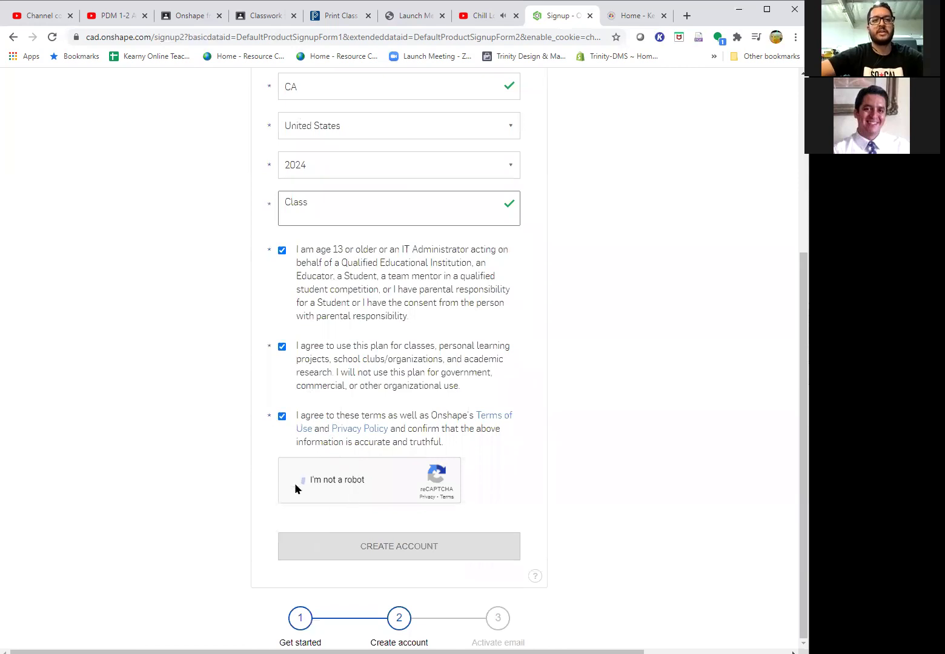
pyautogui.click(425, 550)
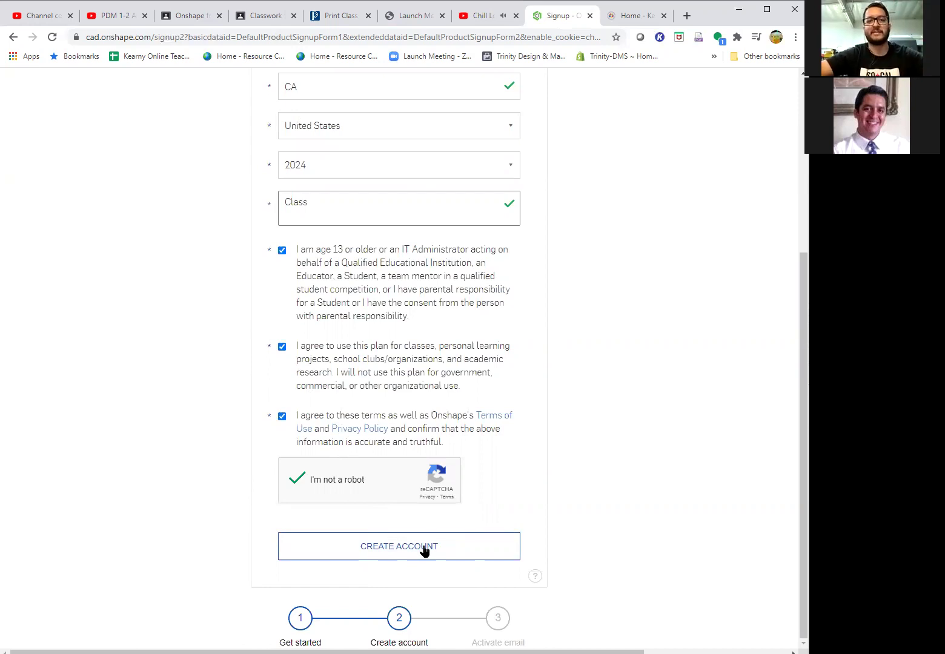
pyautogui.click(422, 548)
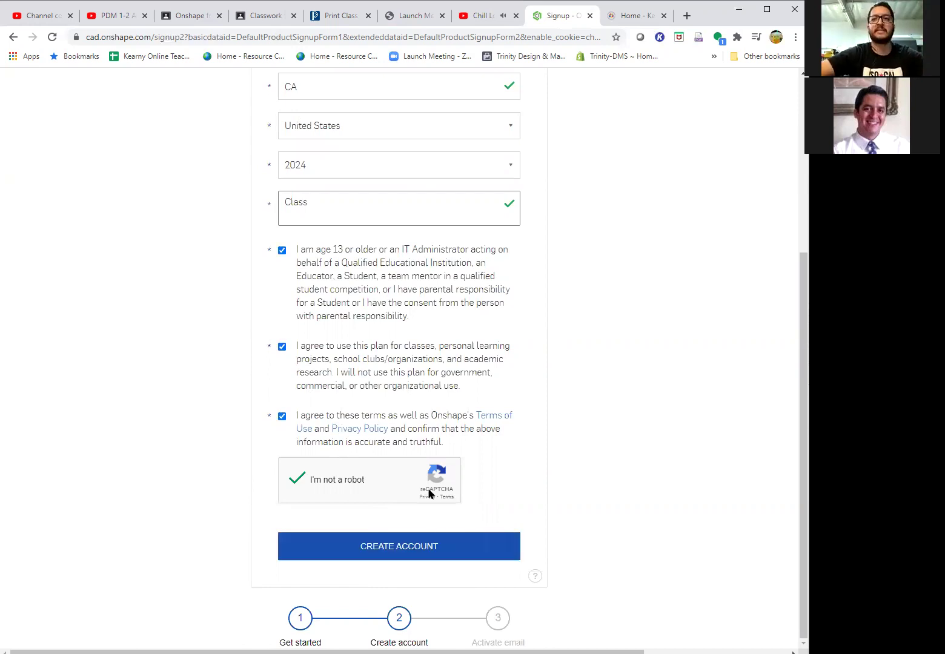
pyautogui.click(437, 547)
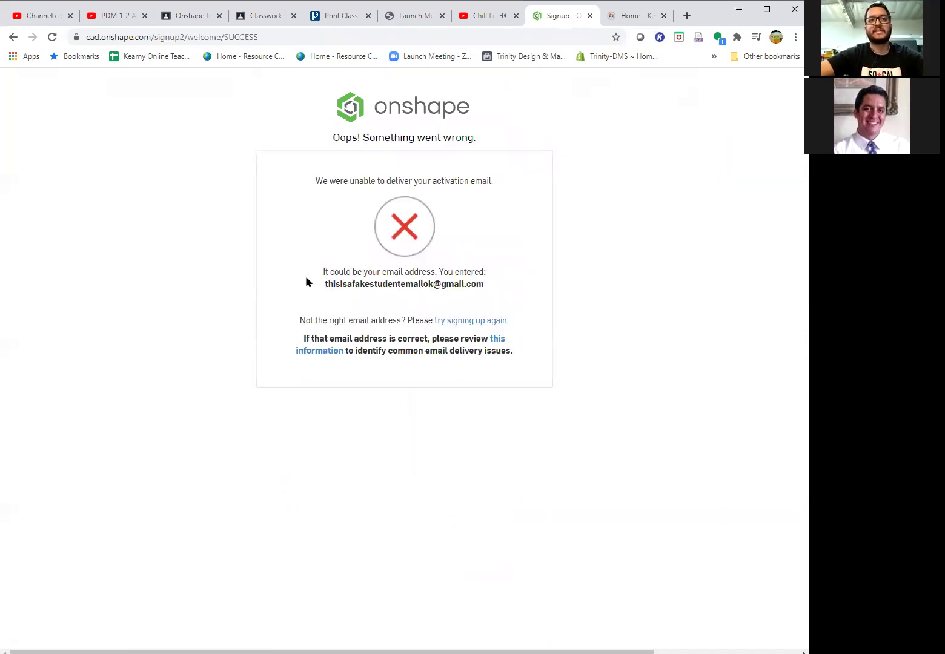
# - Review the activation-email failure message and the entered email address on the error page
pyautogui.moveTo(321, 272); pyautogui.dragTo(474, 271)
pyautogui.click(500, 282)
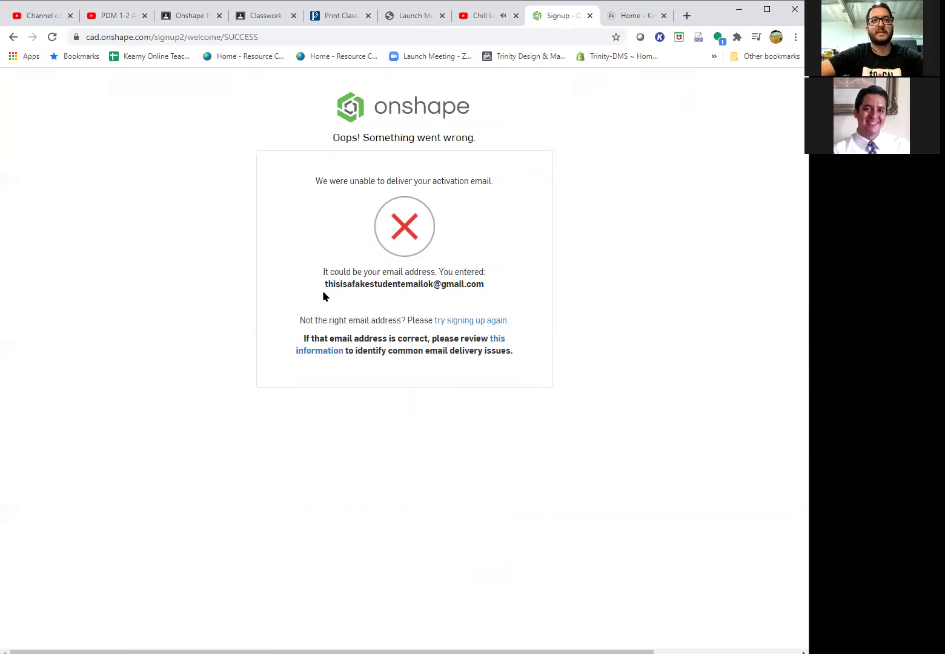
pyautogui.tripleClick(356, 285)
pyautogui.click(444, 295)
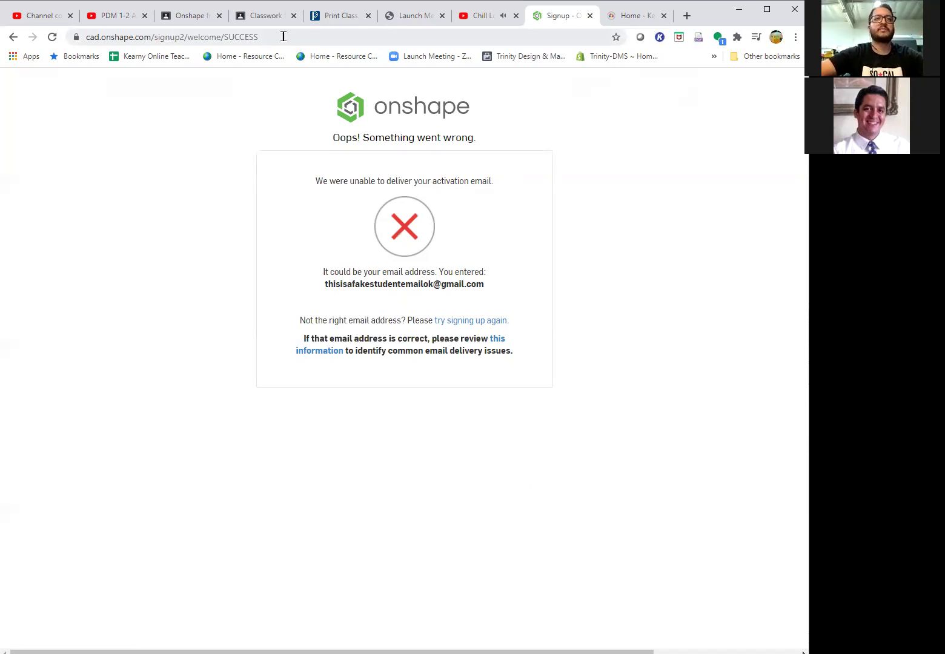
# - Return to the 'Onshape free draw - About Me pt.2' assignment and open the 2"x2" Outline Template link
pyautogui.click(206, 16)
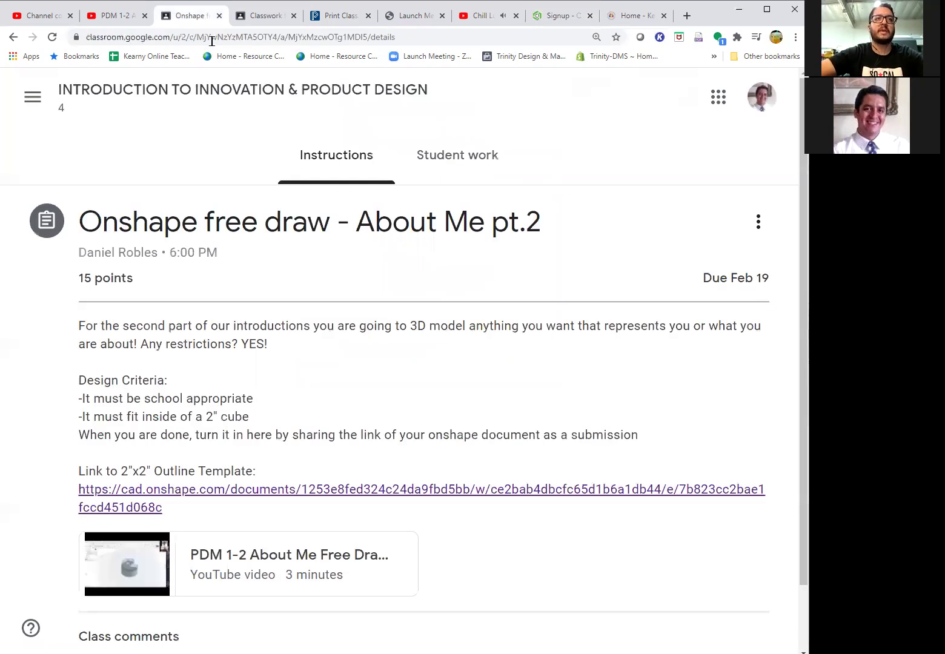
pyautogui.scroll(-1, 276, 485)
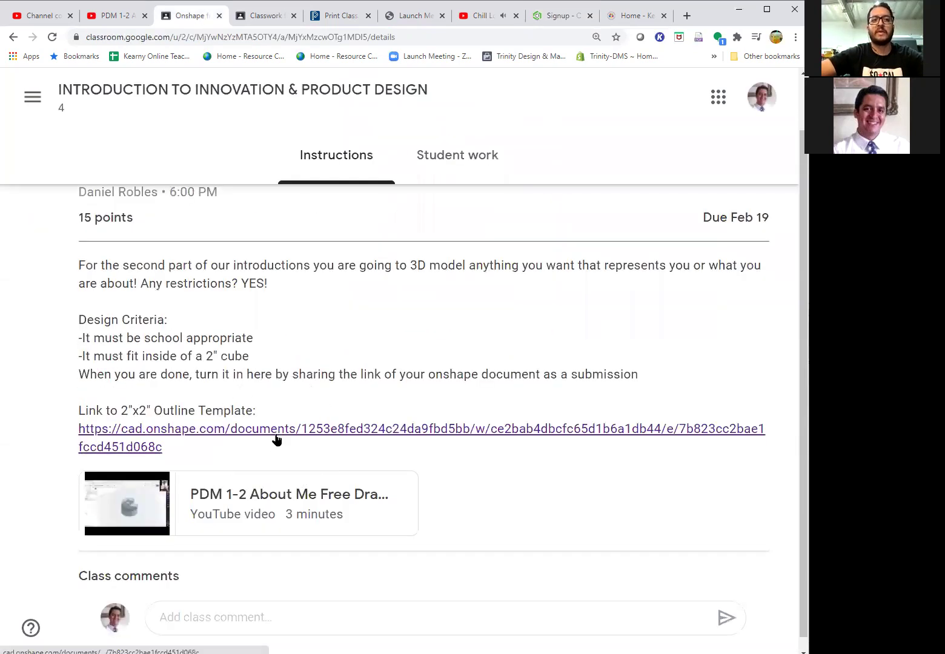
pyautogui.click(276, 437)
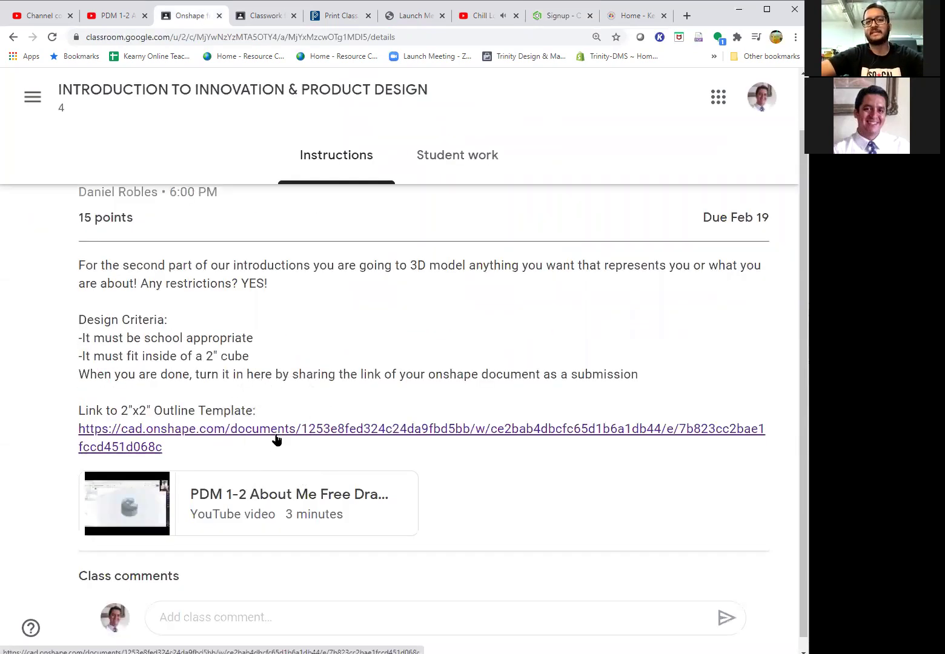